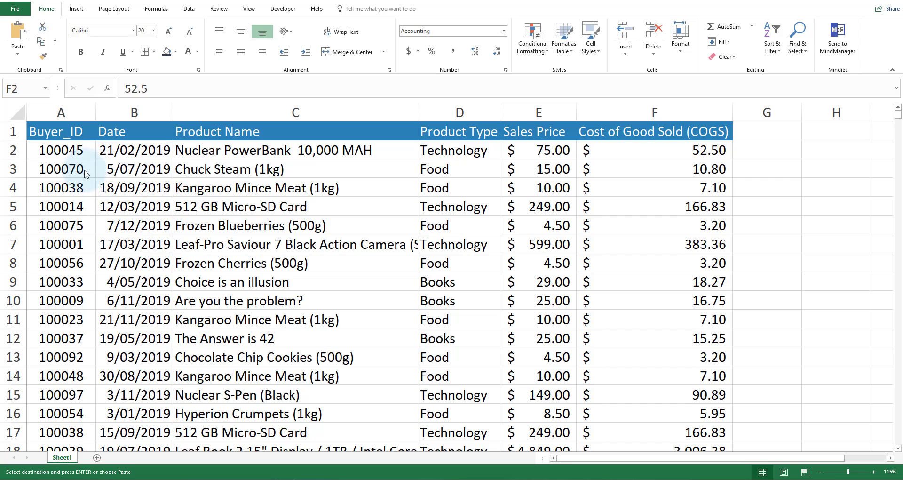
Step: Examine the sales data's buyer IDs, dates, product names, product types, sales prices and cost of goods sold
left_click(71, 157)
left_click_drag(72, 131, 66, 282)
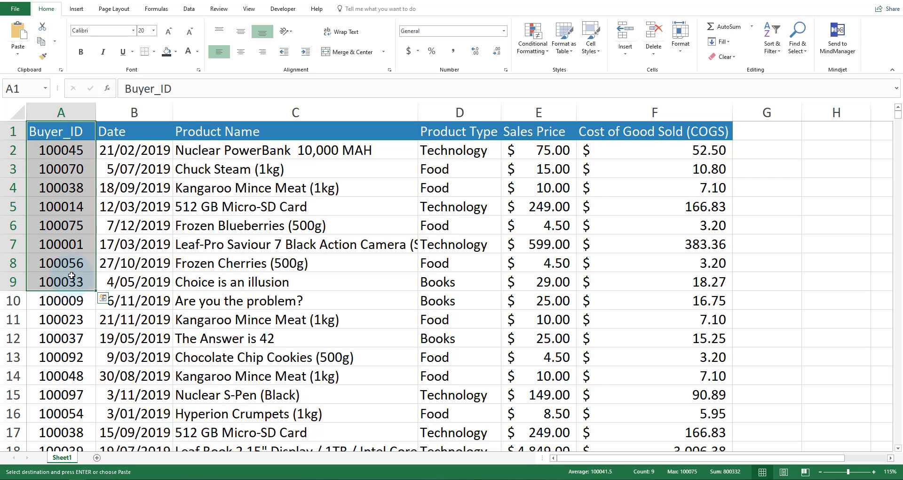
left_click(64, 207)
left_click_drag(61, 147, 51, 317)
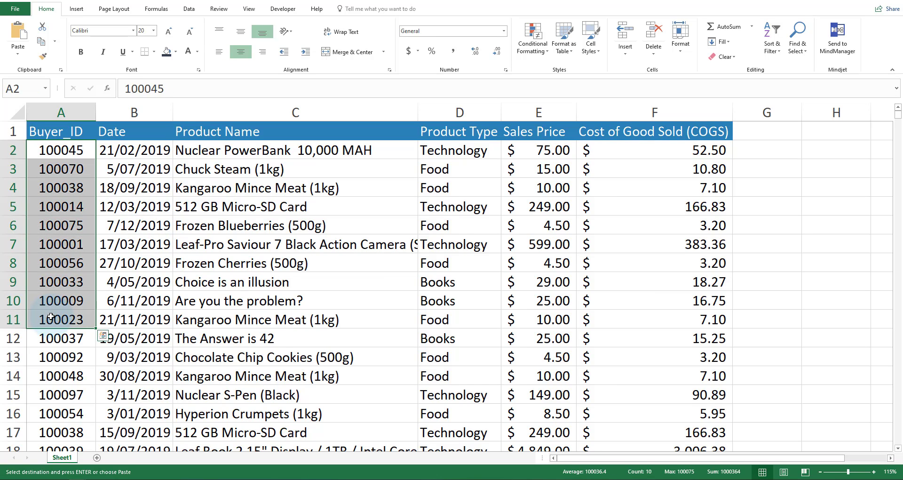
left_click(59, 207)
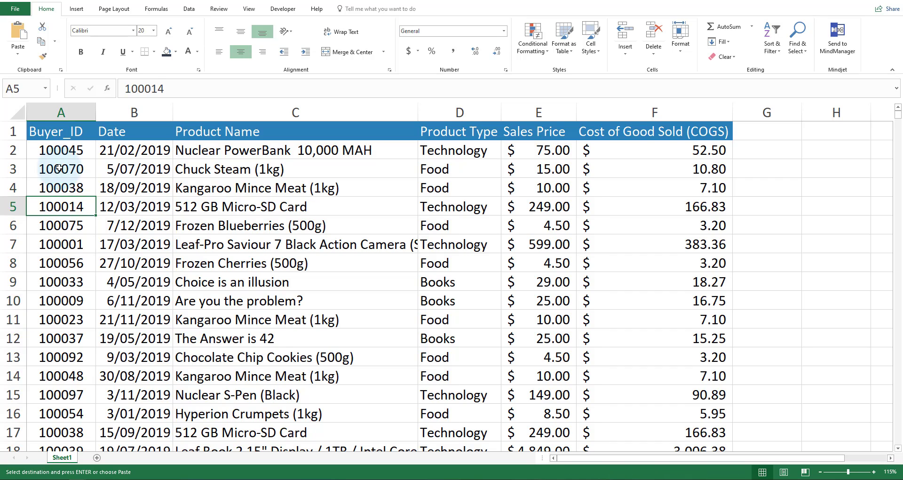
left_click(61, 150)
left_click(134, 147)
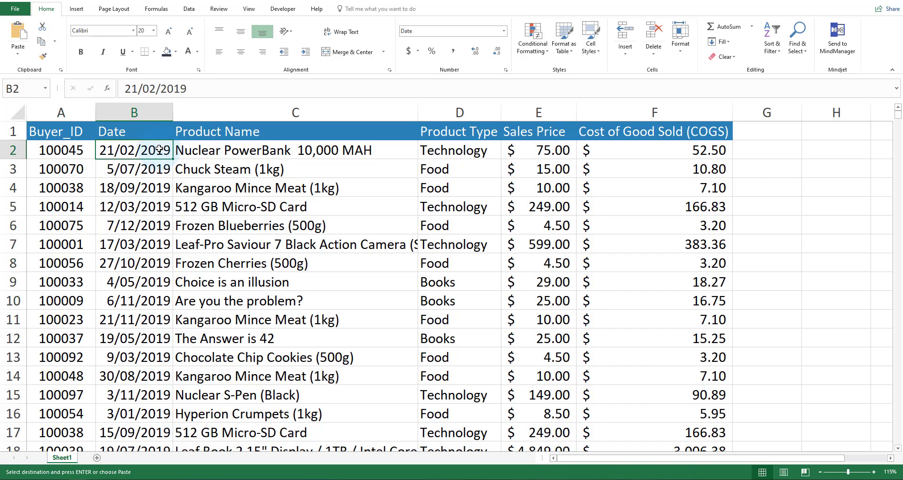
left_click(313, 151)
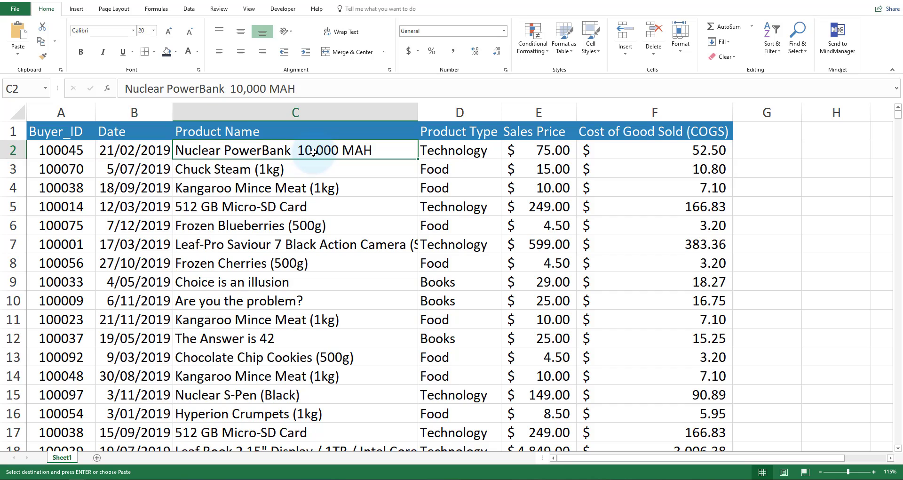
left_click(464, 152)
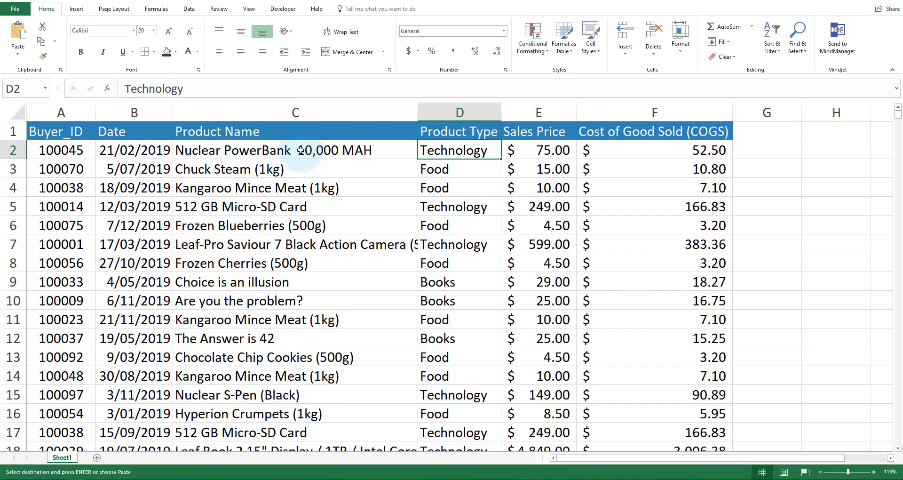
left_click(471, 152)
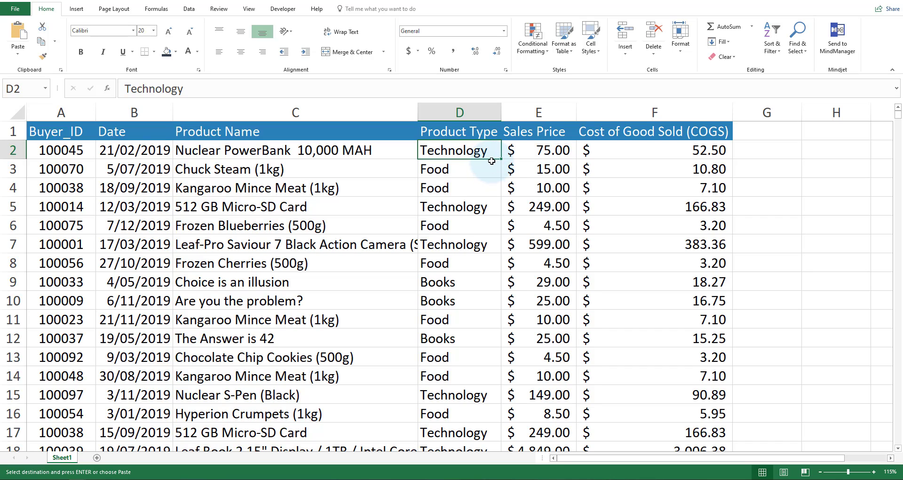
left_click(476, 173)
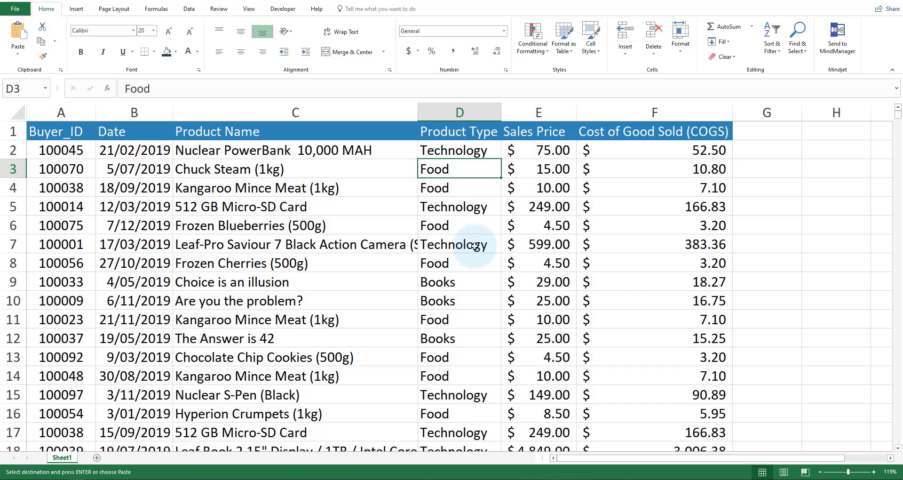
left_click(454, 285)
left_click(553, 150)
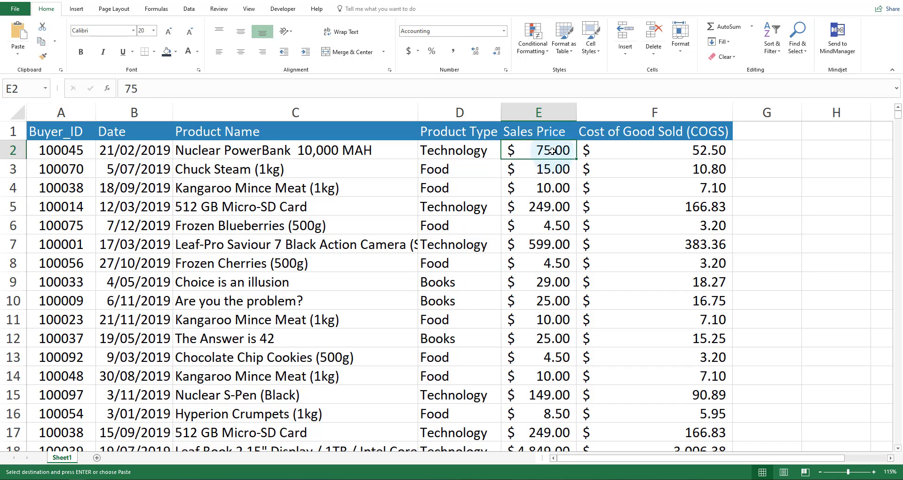
left_click(683, 152)
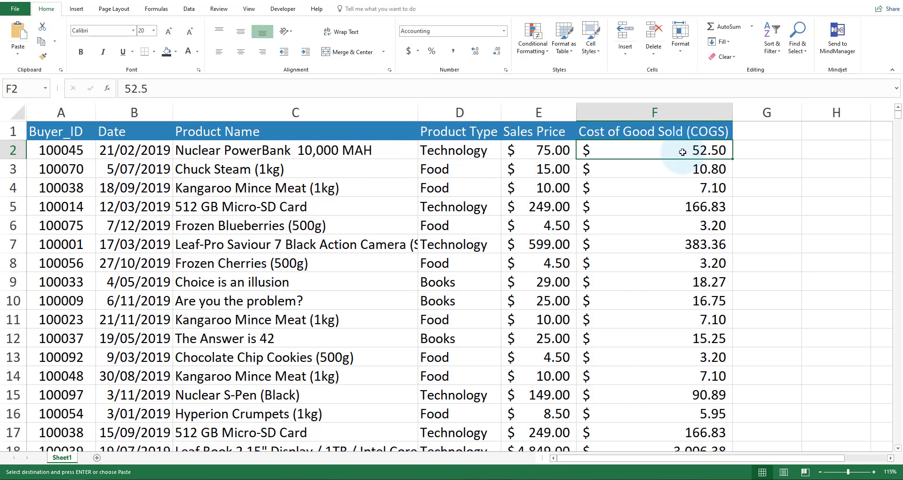
left_click(397, 150)
left_click(686, 146)
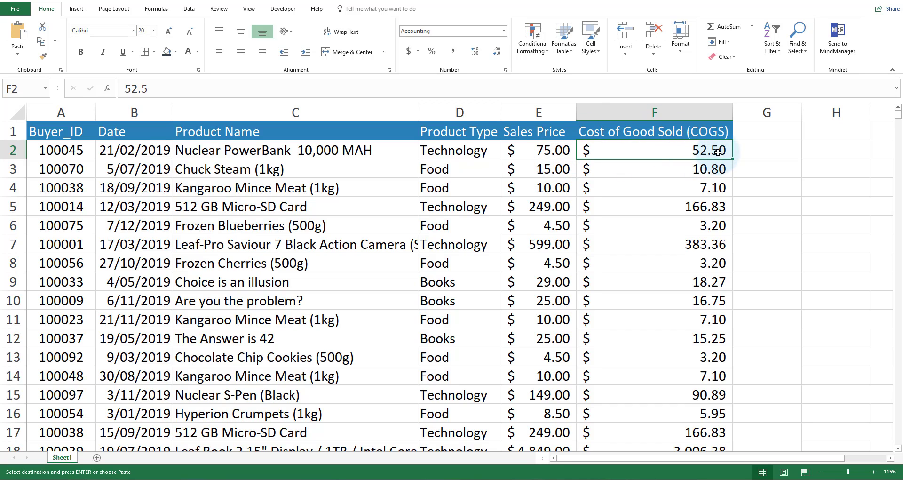
left_click(734, 147)
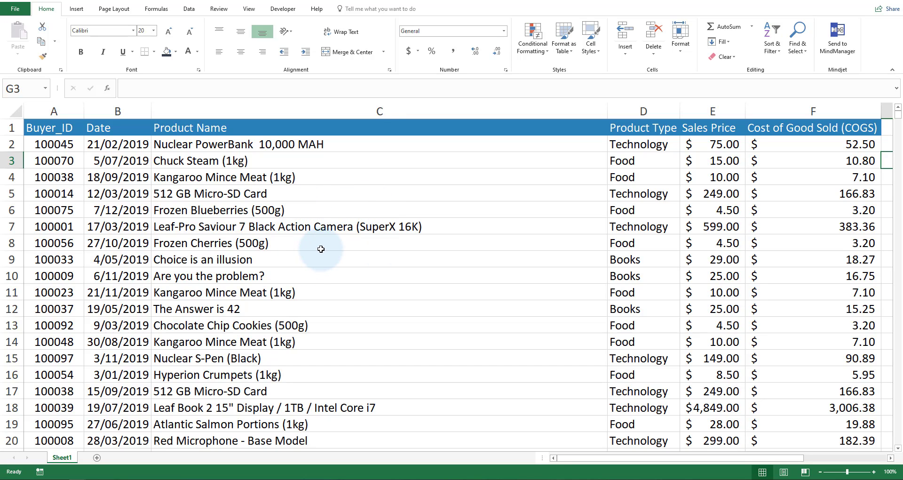
Step: Create a PivotTable from Sheet1!$A$1:$F$2000 on a new worksheet and add Sales Price as a summed value
left_click(322, 246)
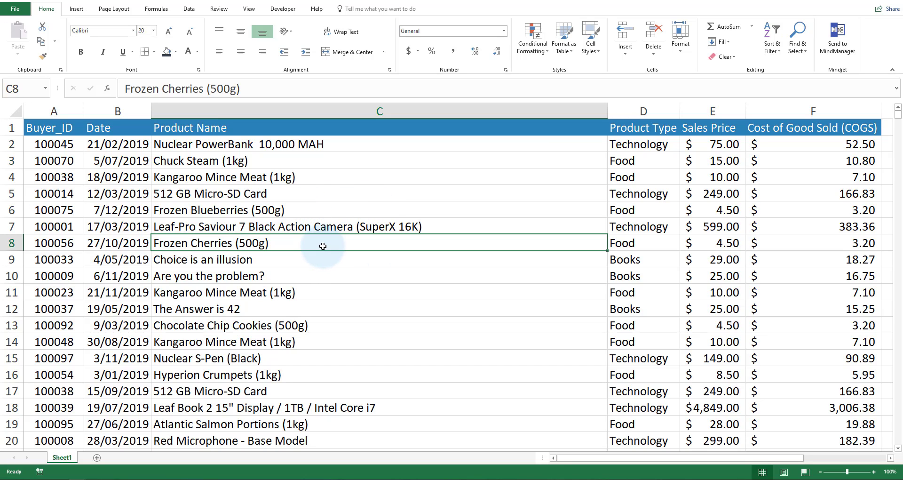
left_click(80, 11)
left_click(21, 47)
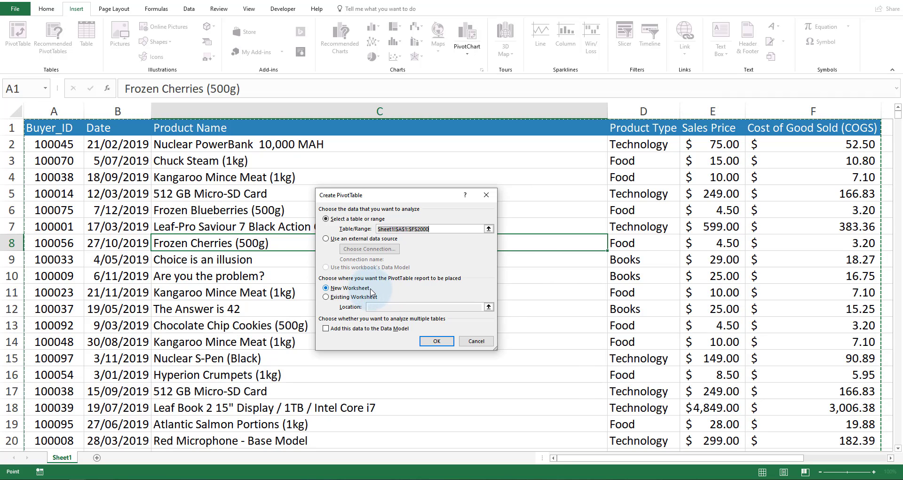
left_click(432, 229)
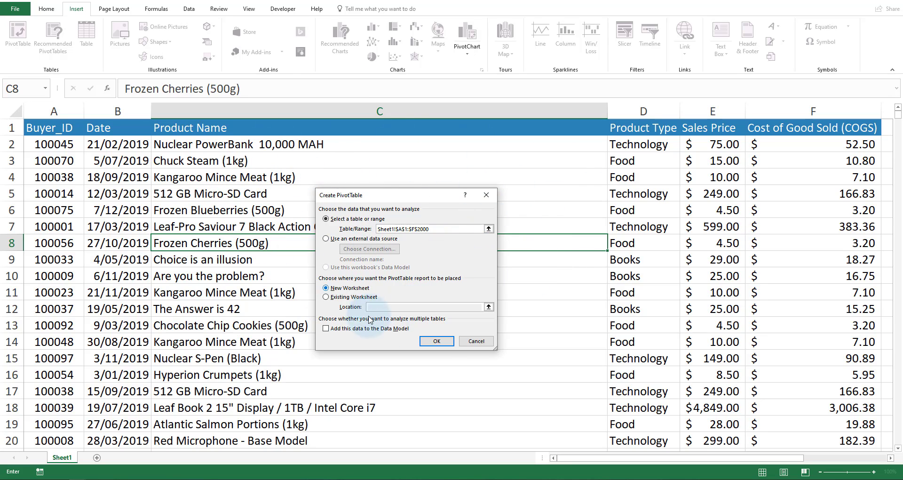
left_click(440, 342)
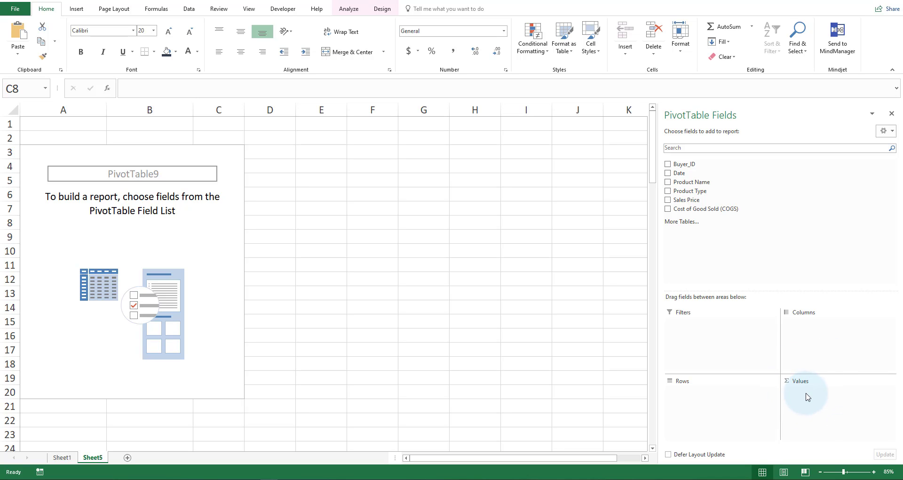
left_click(669, 201)
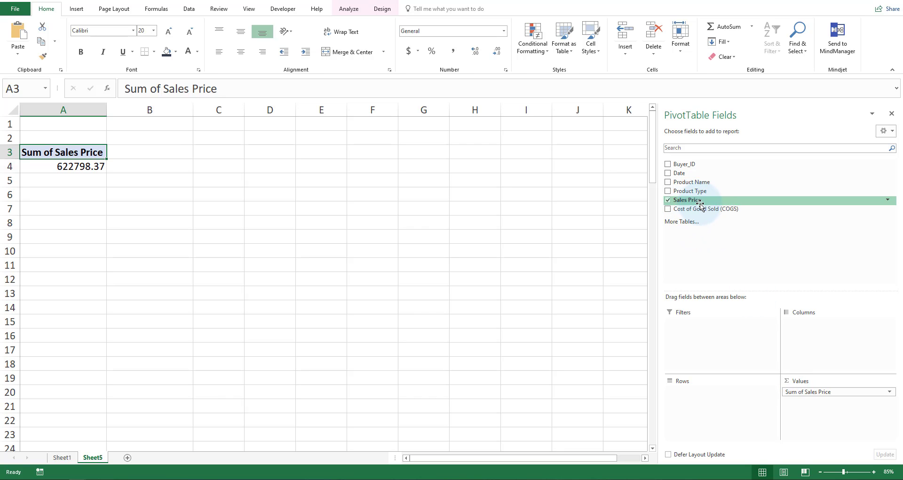
Step: Add Sales Price to the PivotTable values a second time and remove the duplicate field
left_click_drag(708, 202, 815, 412)
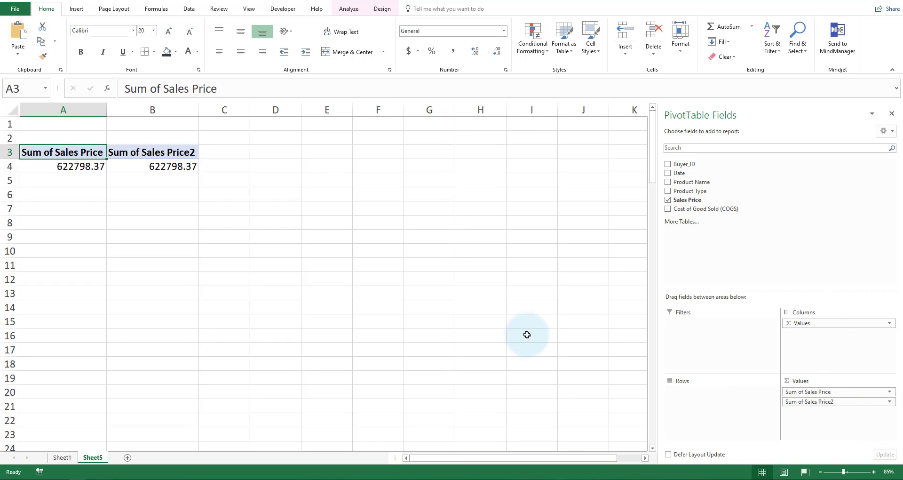
left_click(888, 402)
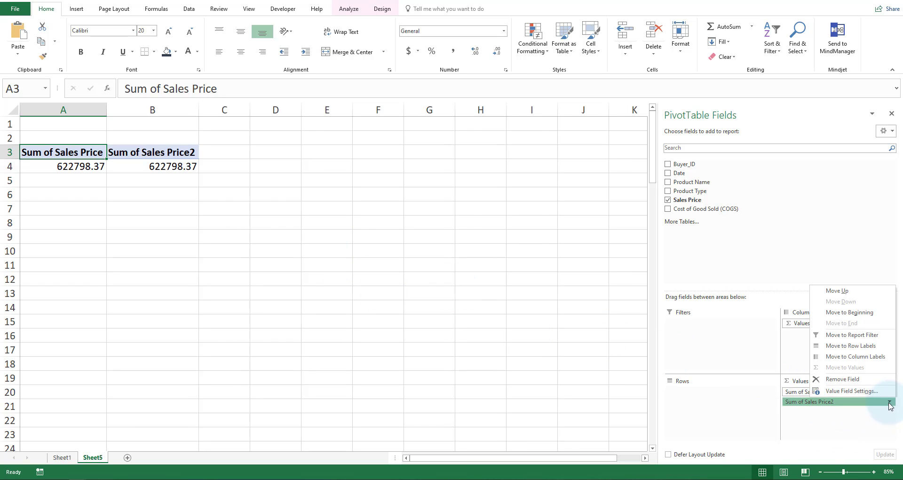
left_click(862, 383)
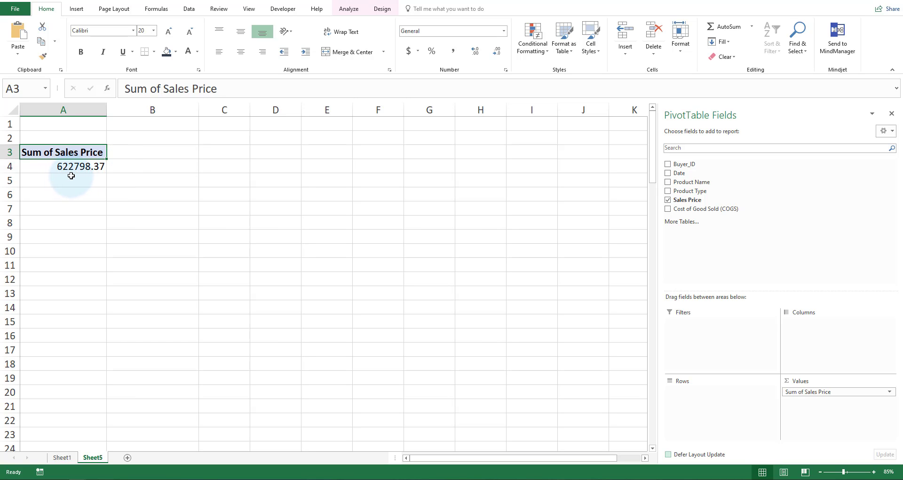
Step: Group the summed sales by Product Type and, nested beneath it, by Product Name in the PivotTable rows
left_click(100, 167)
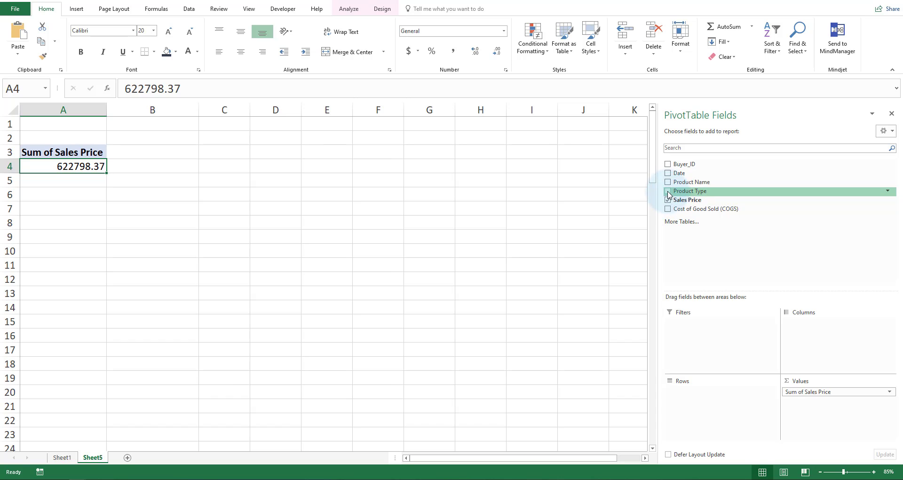
left_click_drag(669, 195, 695, 403)
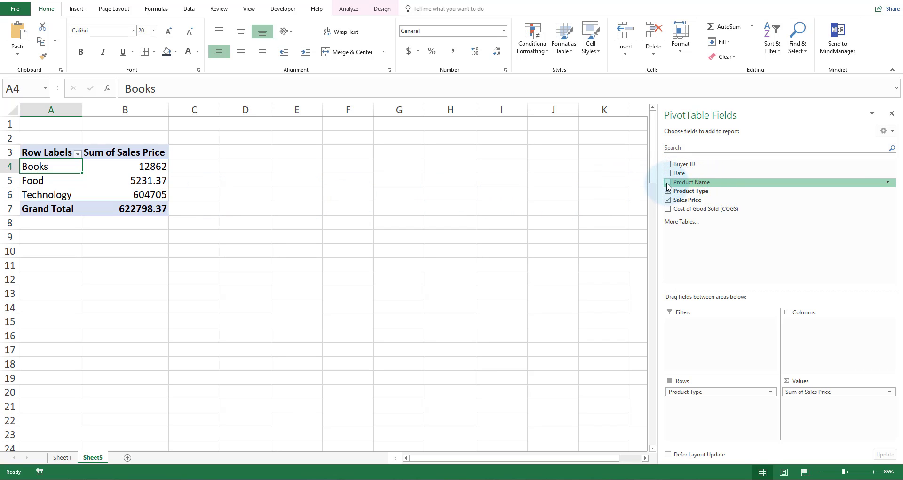
left_click_drag(669, 186, 696, 403)
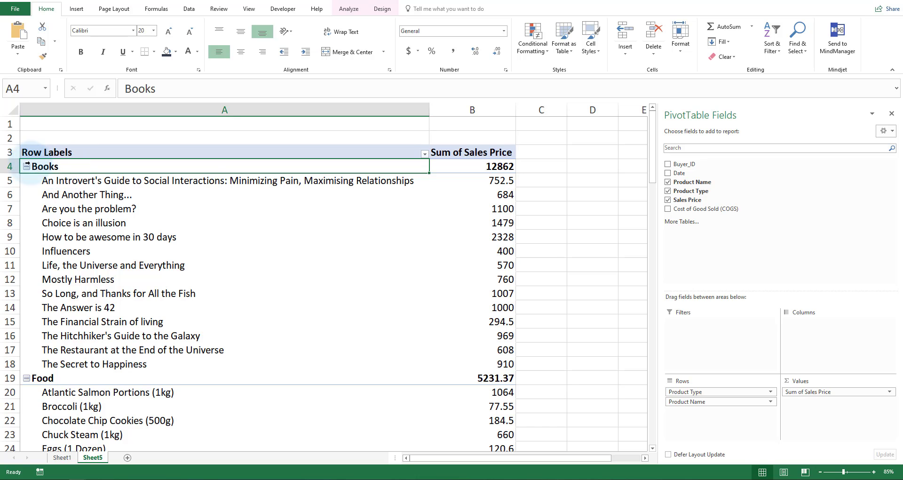
Step: Examine the individual products and their sales sums under the Books and Food categories
scroll(160, 209, "down", 2)
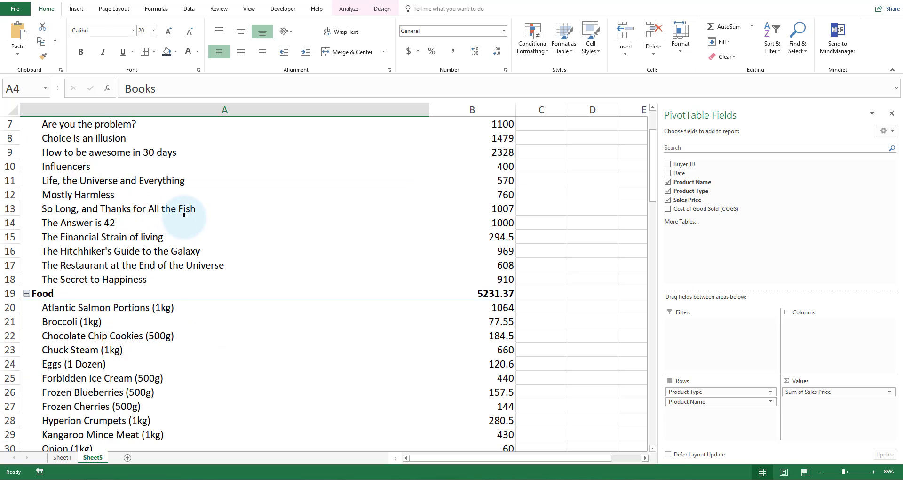
scroll(193, 219, "up", 2)
left_click_drag(504, 182, 507, 364)
left_click_drag(506, 222, 489, 179)
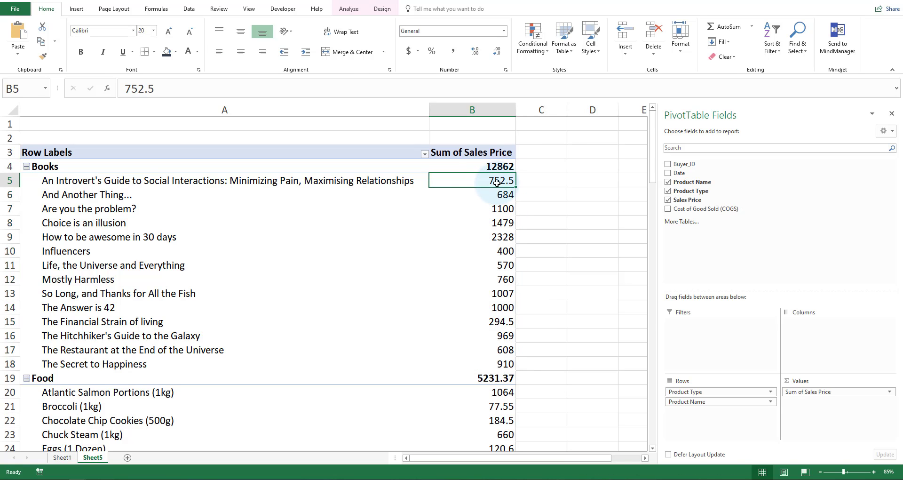
left_click(133, 180)
key("Down")
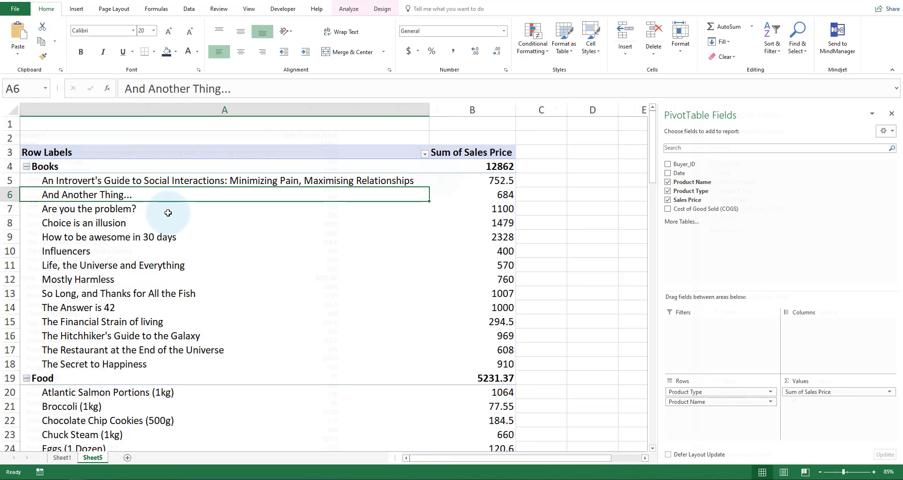
key("Down")
key("Down")
key("Down")
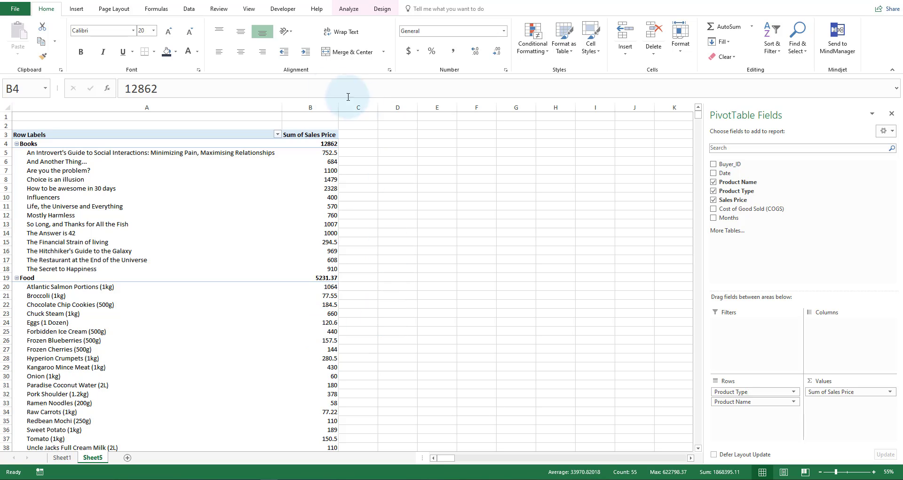
Step: Try the Currency format on all Sum of Sales Price cells, including the grand total, and undo it
left_click(316, 145)
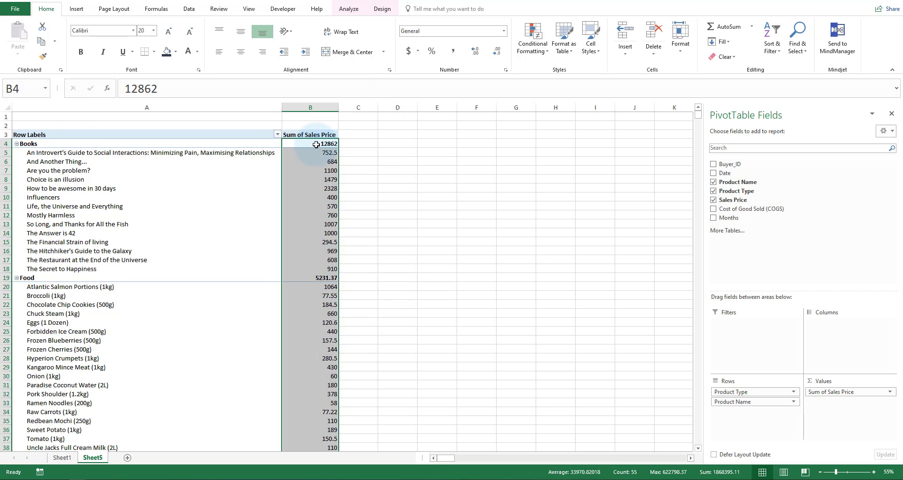
left_click(316, 144)
mouse_move(316, 145)
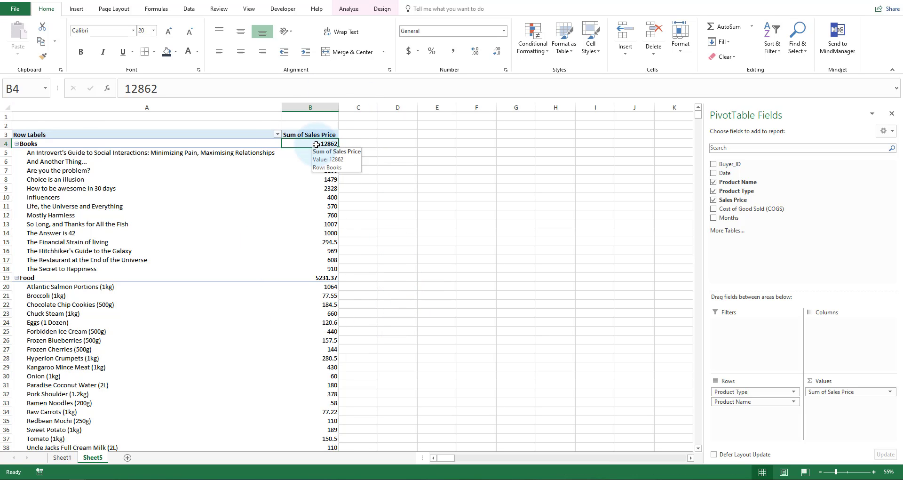
key("ctrl+shift+Down")
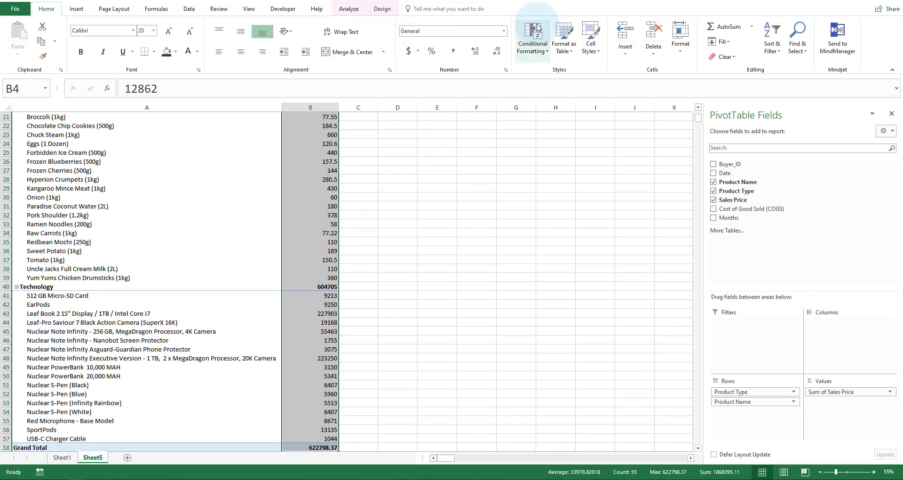
left_click(504, 31)
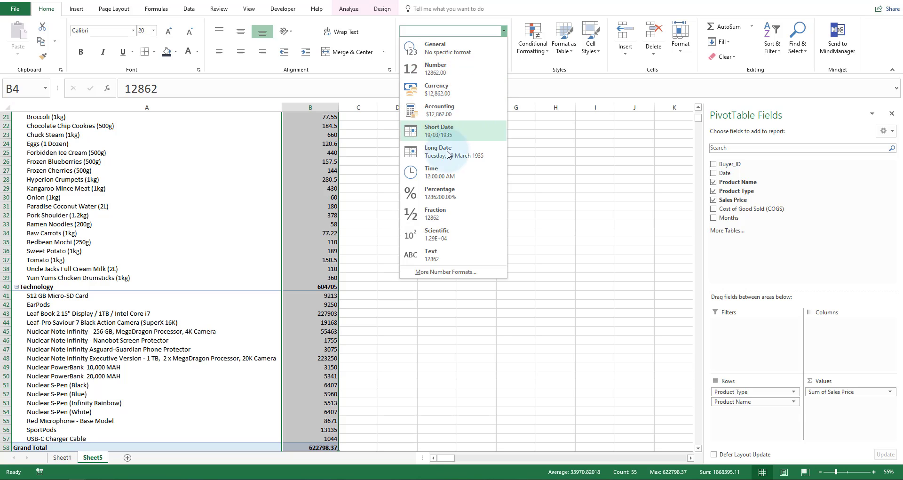
left_click(452, 90)
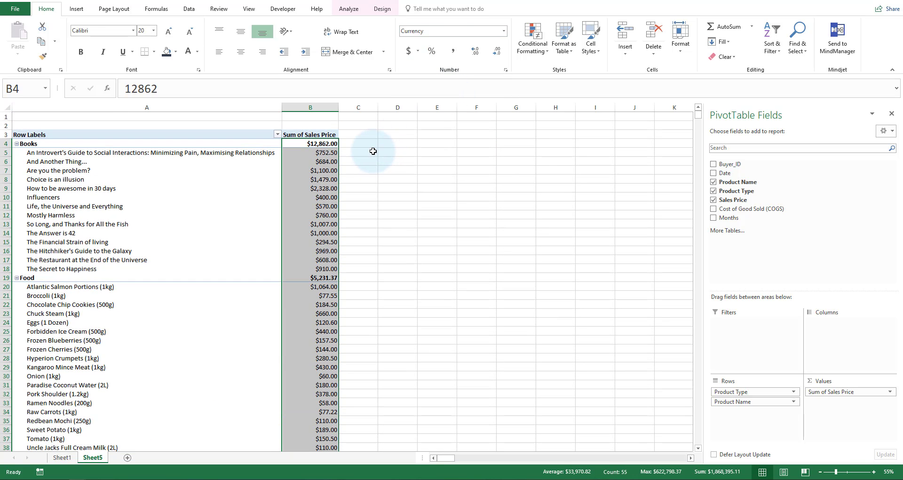
key("ctrl+z")
Step: Set the number format of the entire Sum of Sales Price field to Currency with the $ symbol and 0 decimal places
left_click(329, 170)
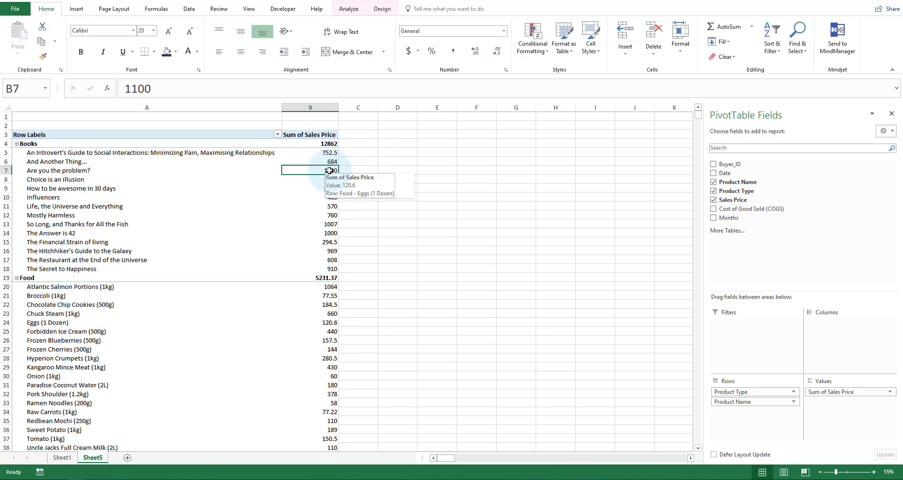
left_click(317, 189)
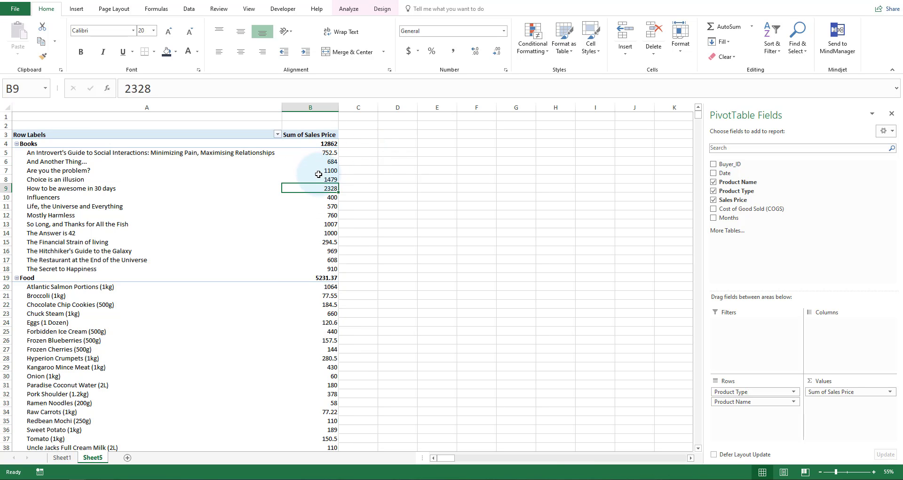
right_click(318, 172)
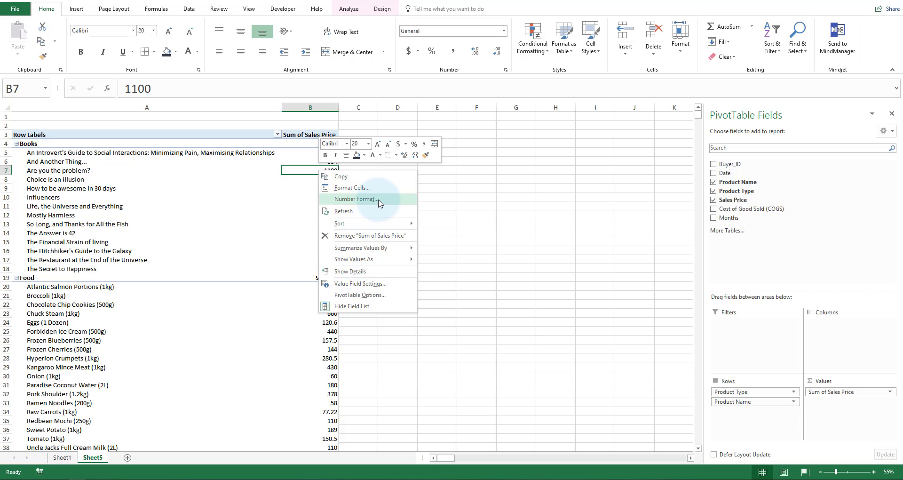
left_click(381, 200)
left_click_drag(359, 97, 388, 123)
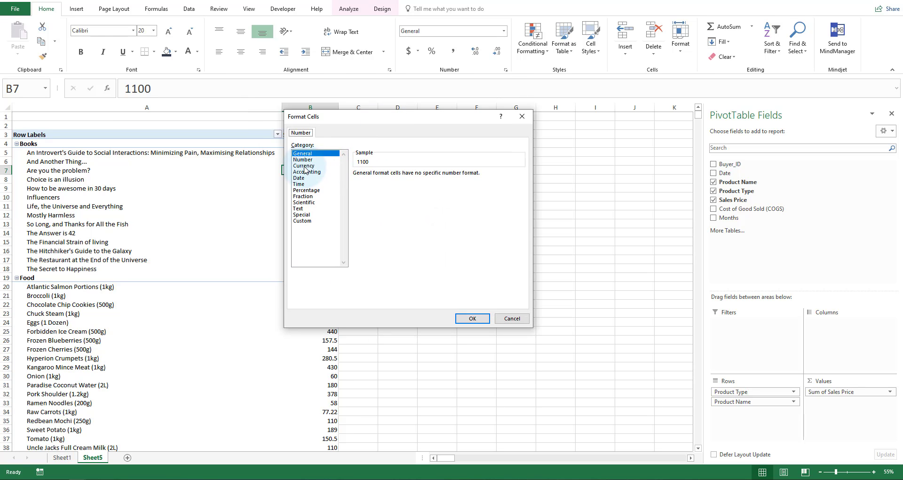
left_click(309, 165)
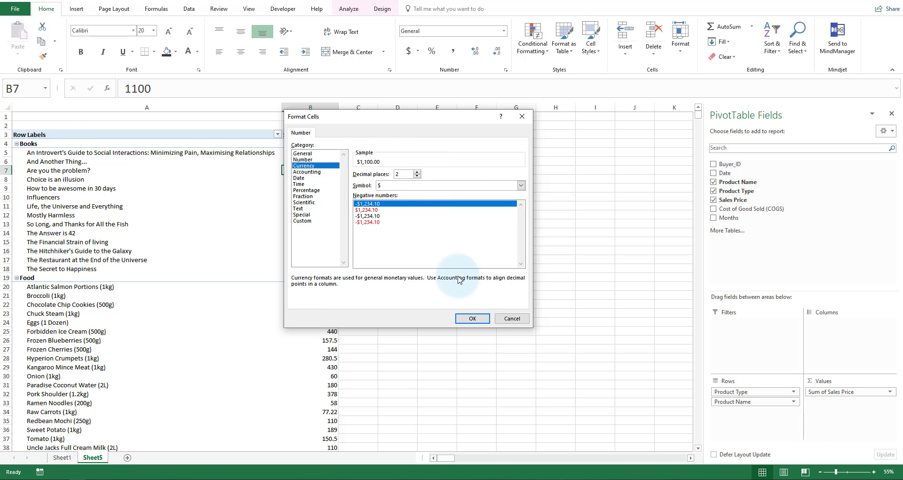
left_click(473, 318)
left_click(317, 168)
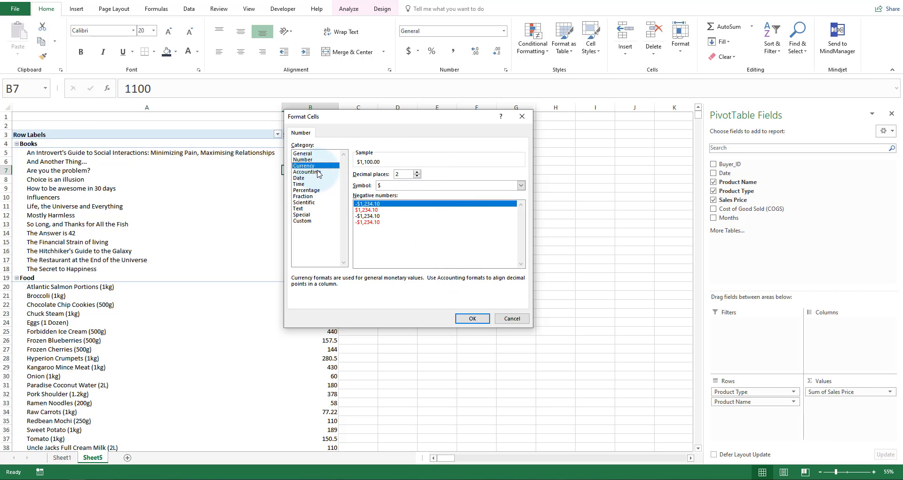
left_click(417, 177)
left_click(417, 177)
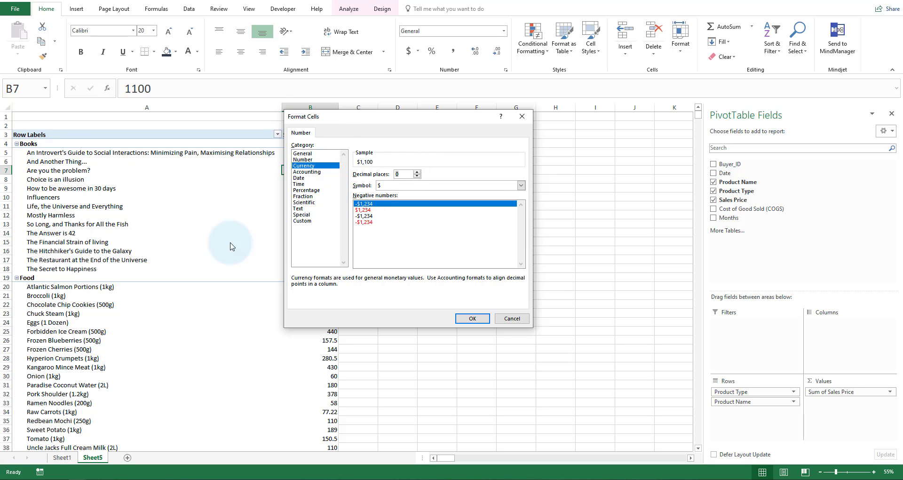
left_click(472, 318)
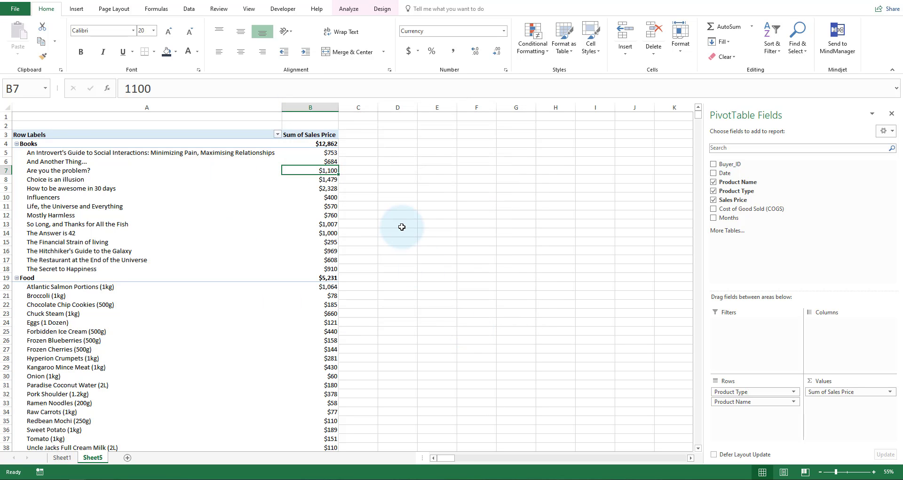
Step: Examine the formatted sales sums across the product categories and review the number format settings of the Sum of Sales Price field
left_click(358, 269)
scroll(359, 278, "down", 13)
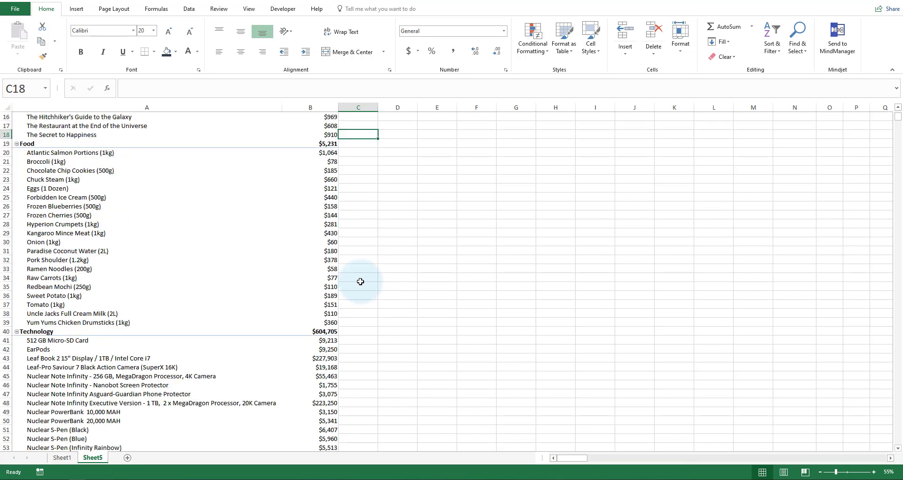
scroll(340, 329, "up", 13)
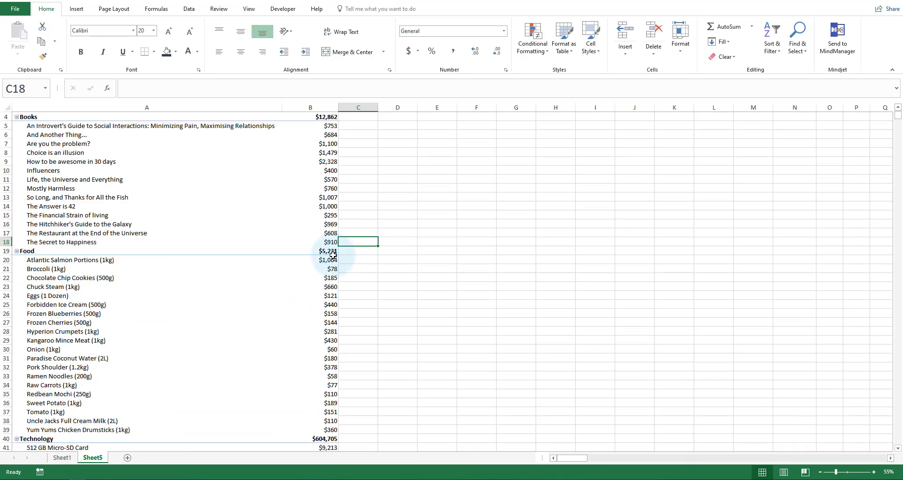
left_click(335, 171)
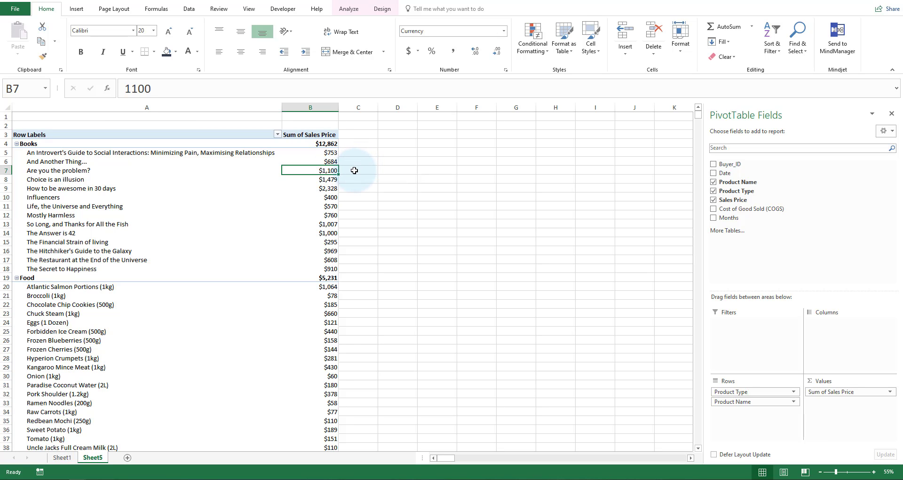
right_click(335, 171)
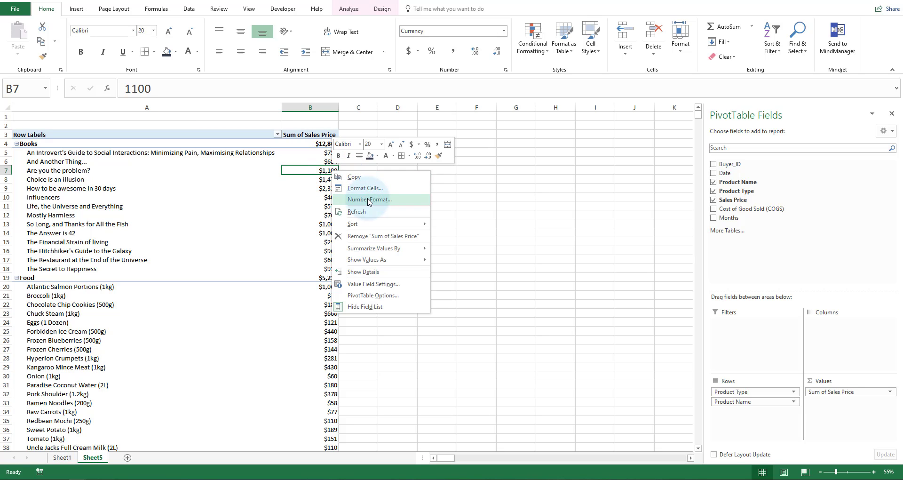
key("Escape")
key("ctrl+1")
left_click_drag(352, 91, 471, 144)
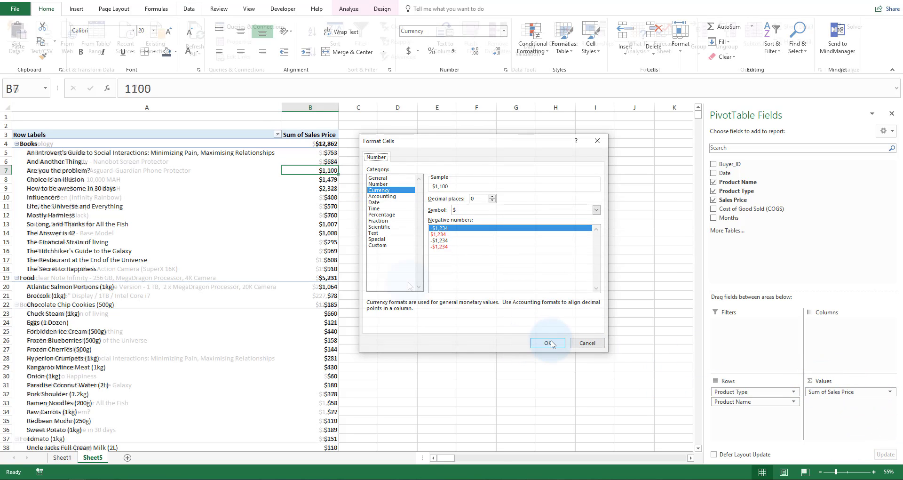
left_click(538, 343)
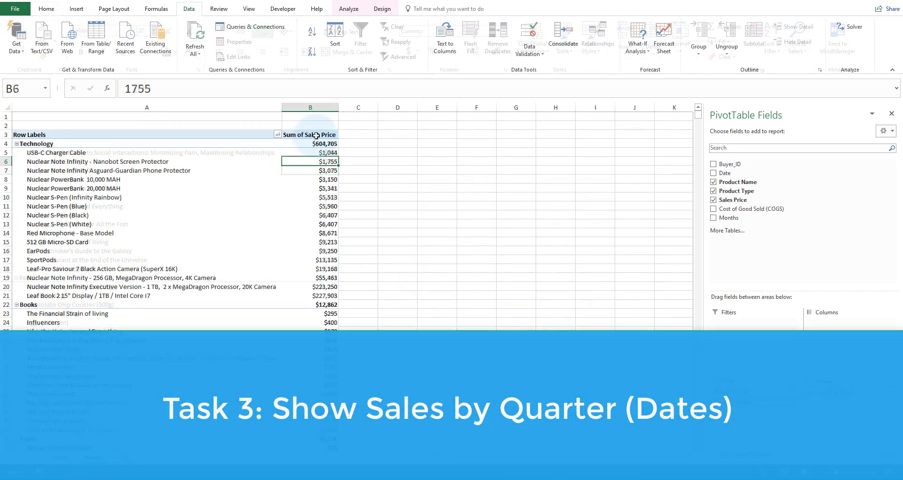
Step: Examine the sort order of the Sum of Sales Price values within the Technology, Books and Food categories
left_click_drag(316, 136, 314, 449)
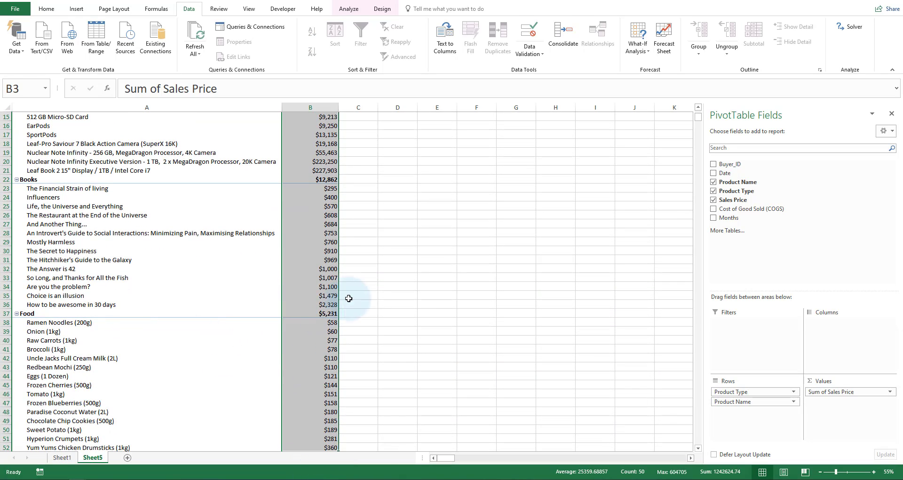
scroll(359, 293, "up", 1)
scroll(359, 293, "up", 5)
left_click(323, 197)
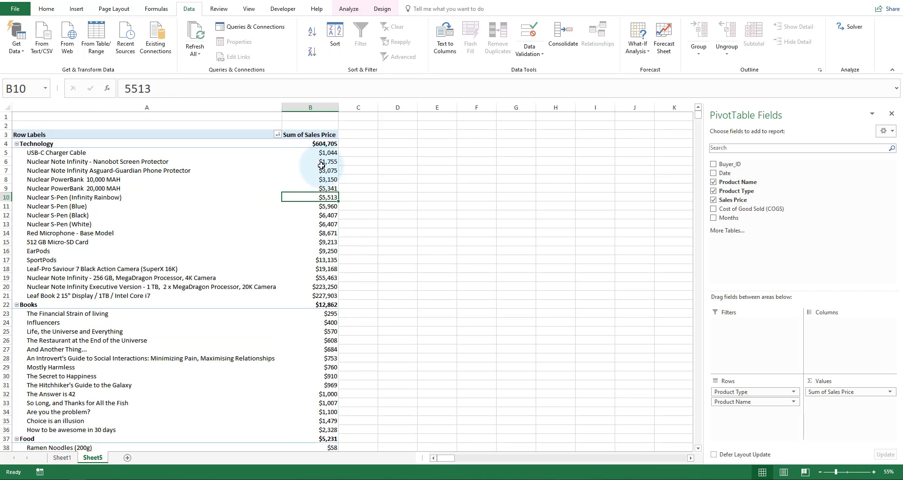
left_click_drag(322, 144, 334, 304)
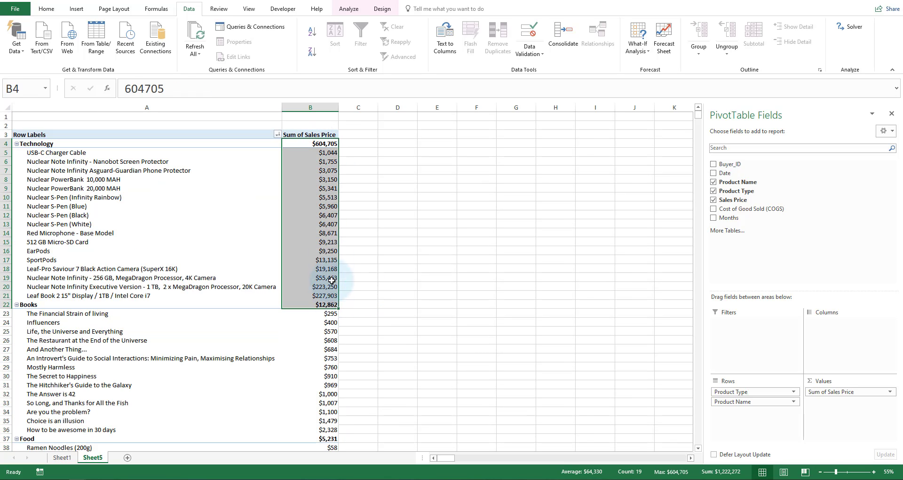
left_click(359, 205)
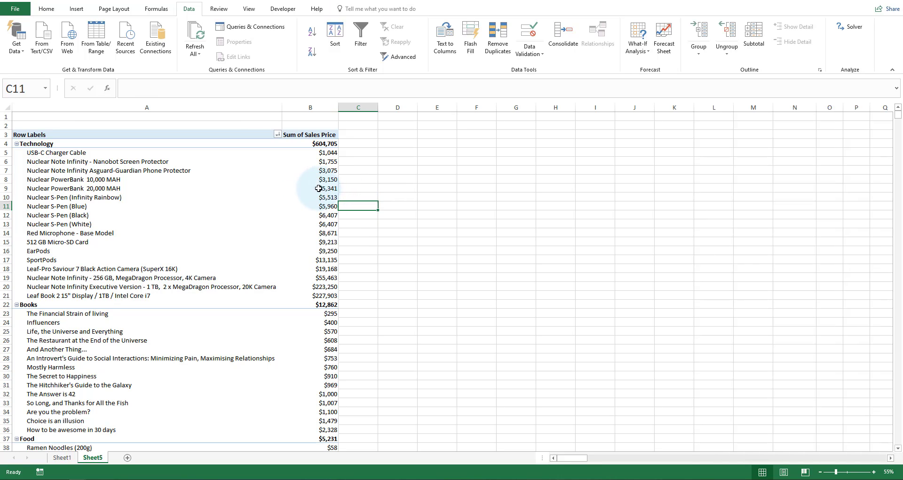
Step: Add the Date field to the PivotTable columns and group the dates by Days and Months
left_click(323, 187)
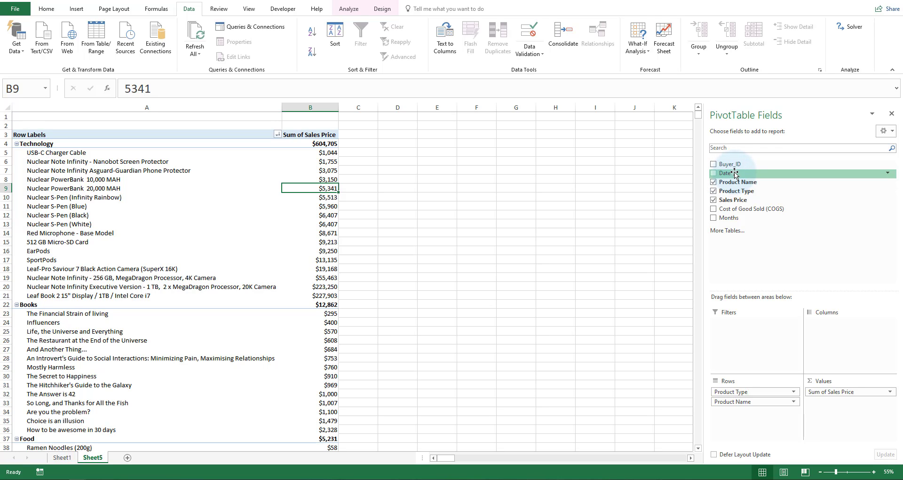
mouse_move(735, 174)
left_mouse_down()
mouse_move(842, 340)
mouse_move(831, 333)
left_mouse_up()
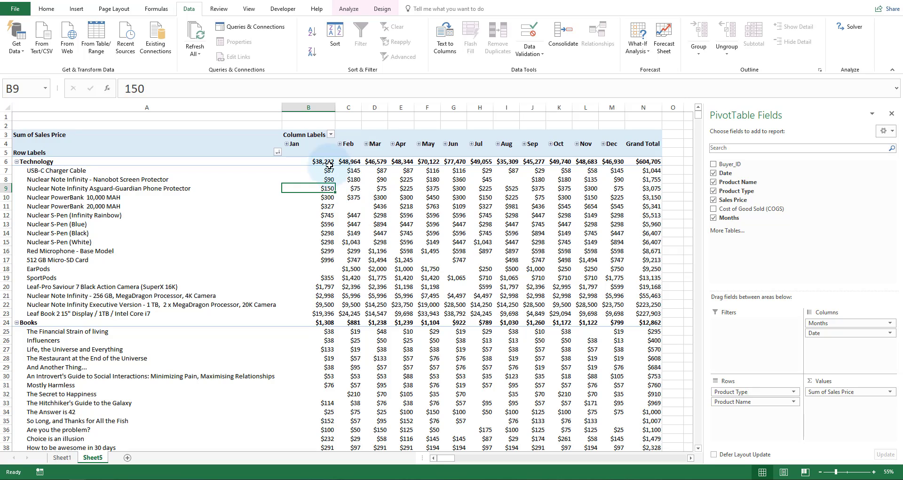
right_click(316, 145)
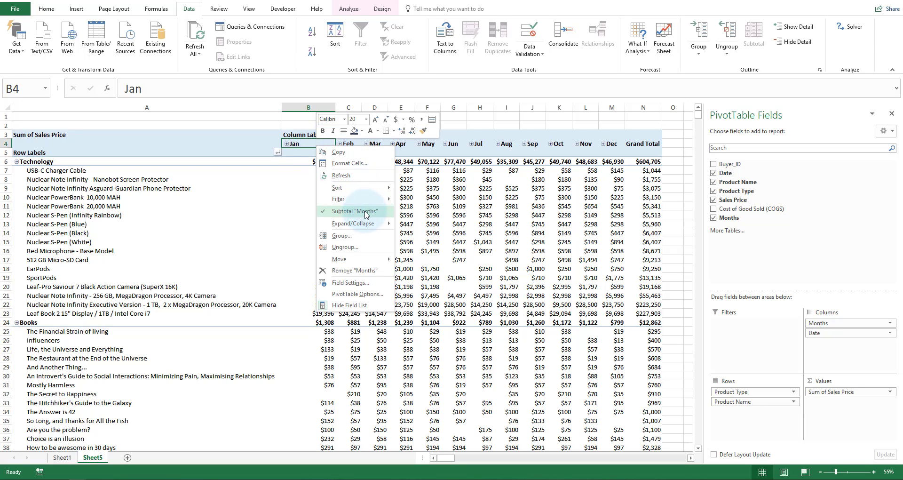
left_click(356, 236)
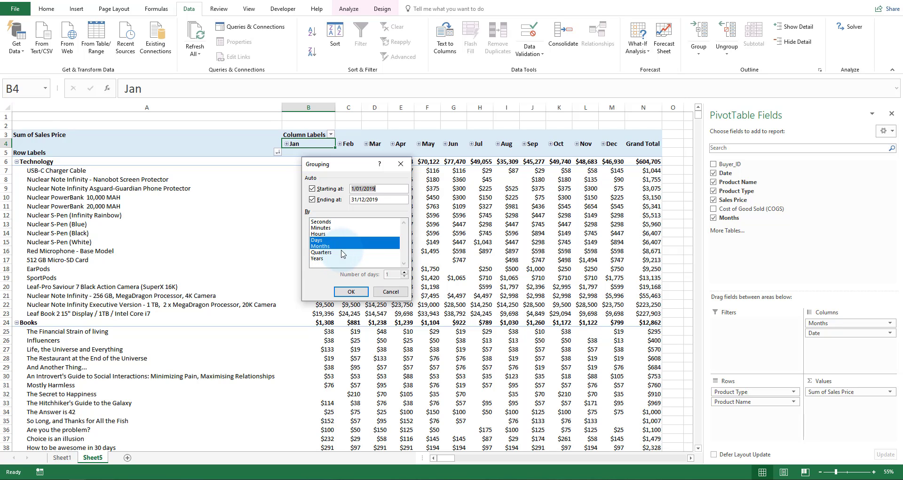
left_click(351, 291)
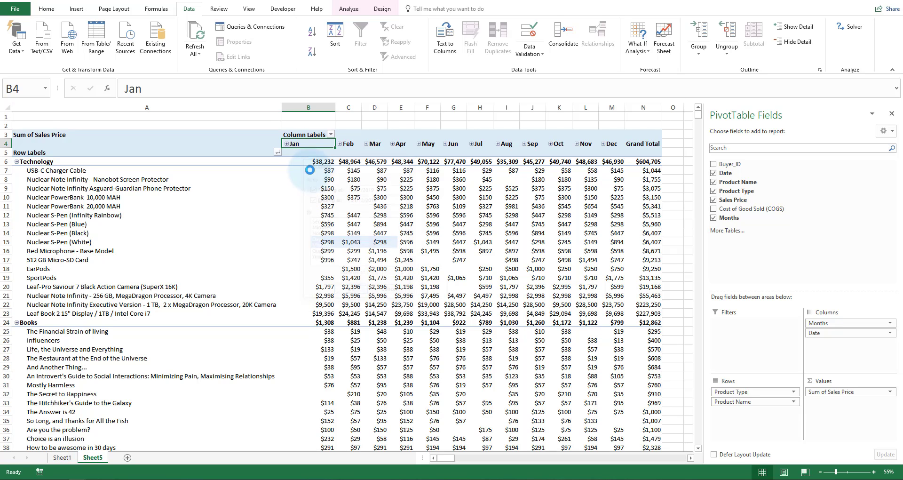
Step: Toggle the daily detail under the Jan column heading to view its individual dates
left_click(286, 143)
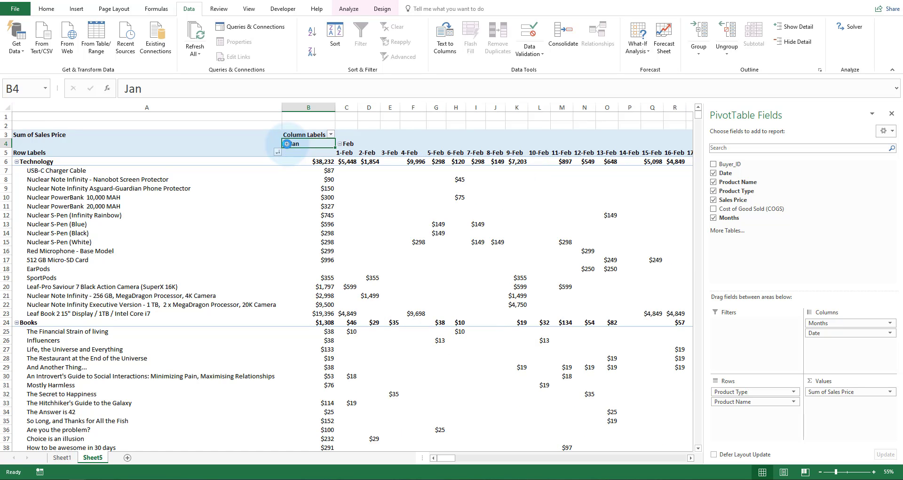
left_click(286, 143)
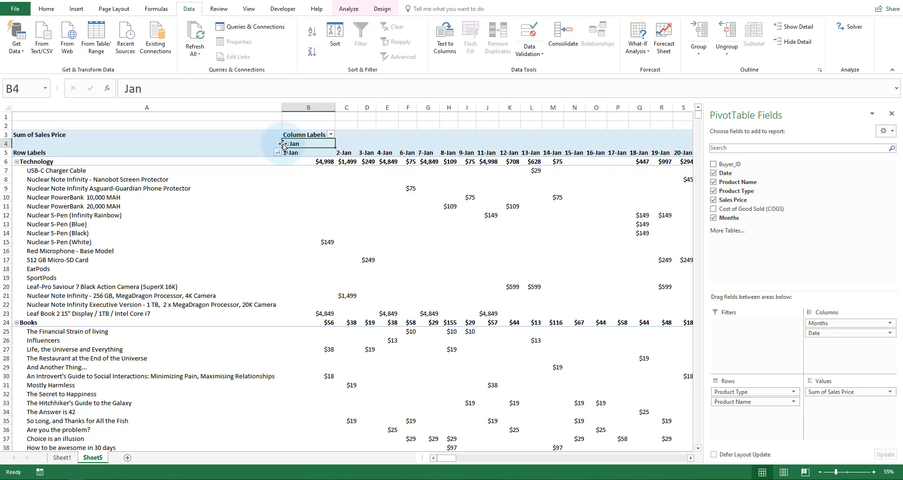
double_click(299, 144)
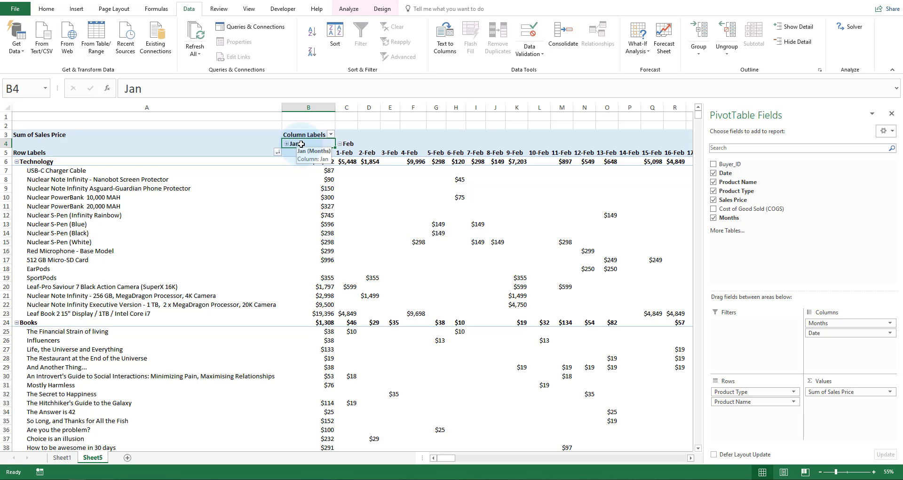
Step: Add Quarters to the Days and Months grouping of the date columns
right_click(301, 144)
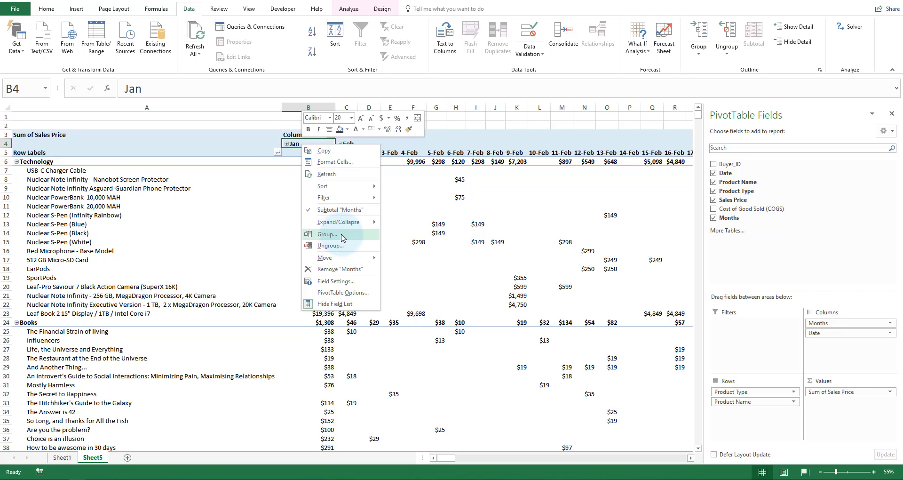
left_click(343, 236)
left_click(314, 250)
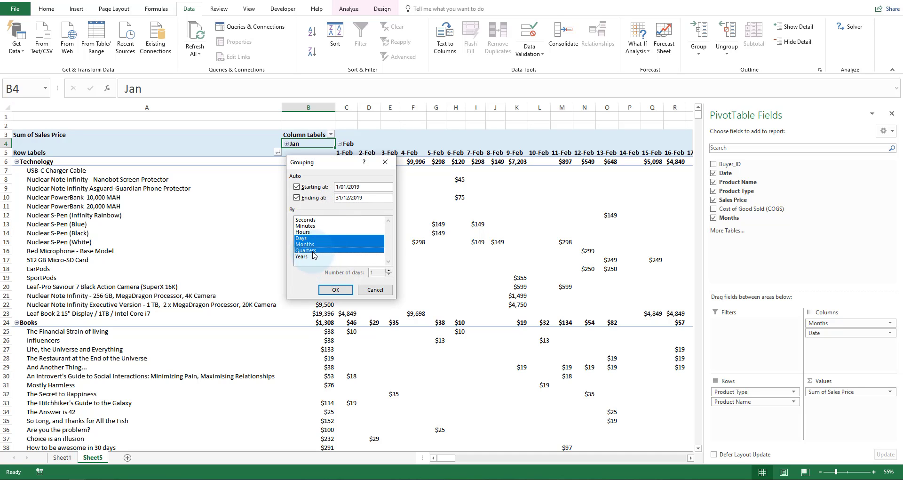
left_click(333, 293)
left_click(335, 290)
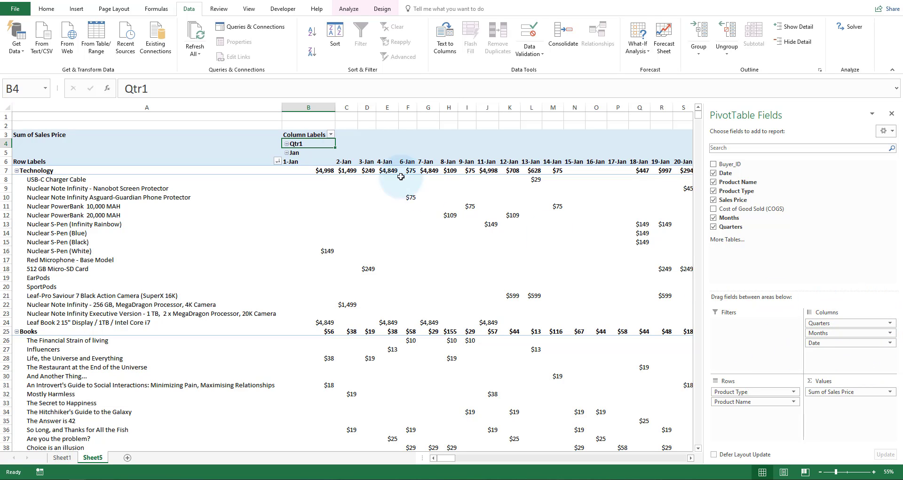
Step: Collapse Qtr1, Qtr2, Qtr3 and Qtr4 in the PivotTable columns so each shows only its quarterly sums
left_click(286, 144)
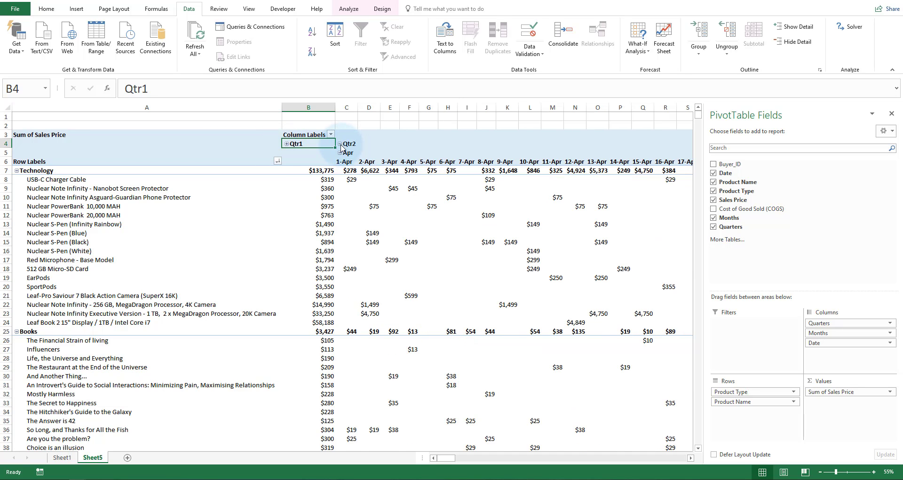
left_click(340, 145)
left_click(370, 144)
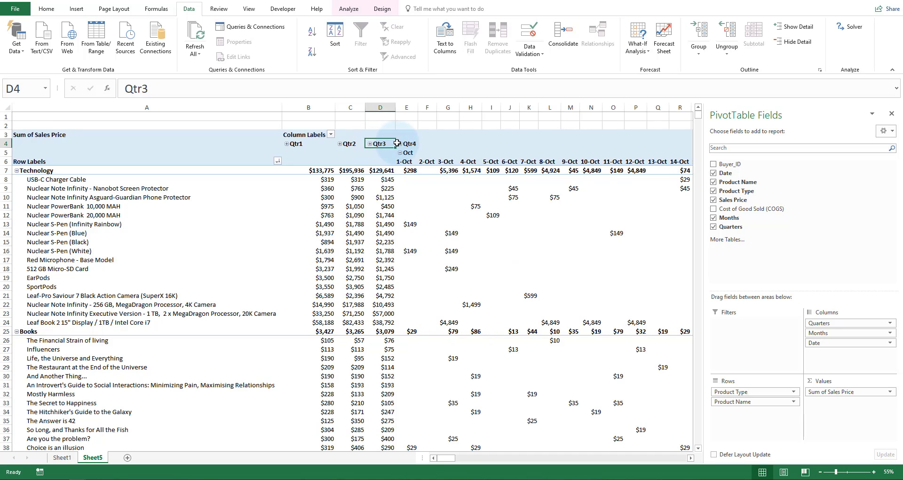
left_click(400, 144)
left_click(491, 178)
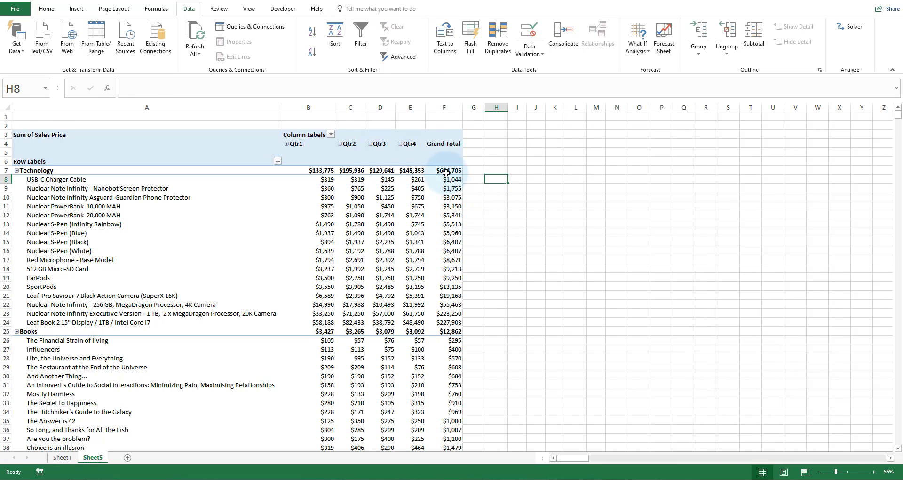
Step: Examine the Grand Total column for the products in the Technology, Books and Food categories
left_click(449, 168)
left_click(494, 179)
left_click_drag(455, 169, 456, 313)
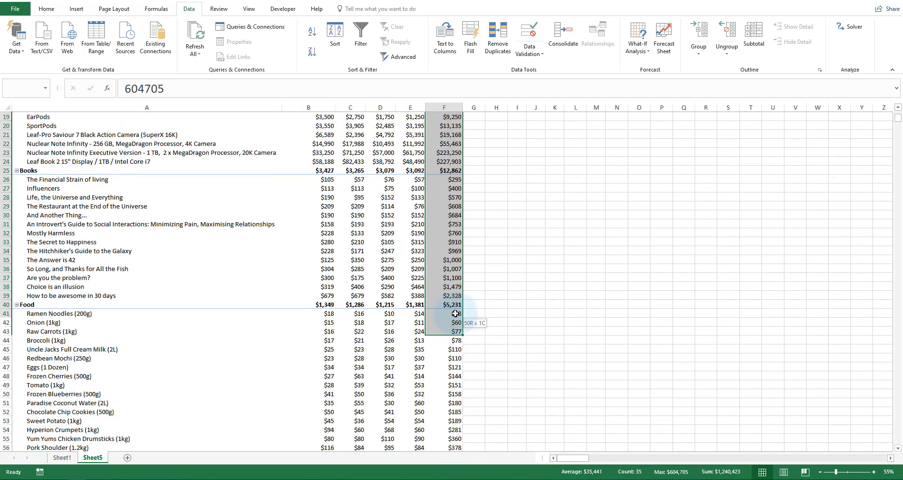
left_click(491, 251)
scroll(465, 275, "up", 6)
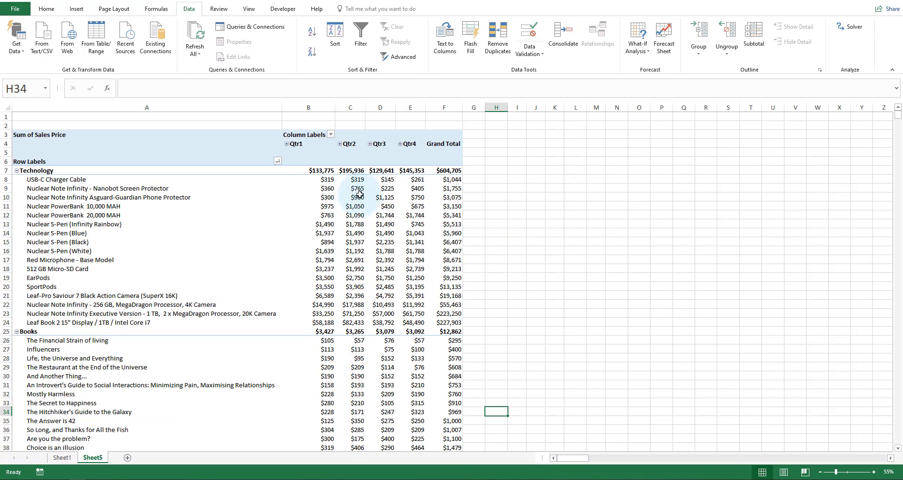
left_click(322, 179)
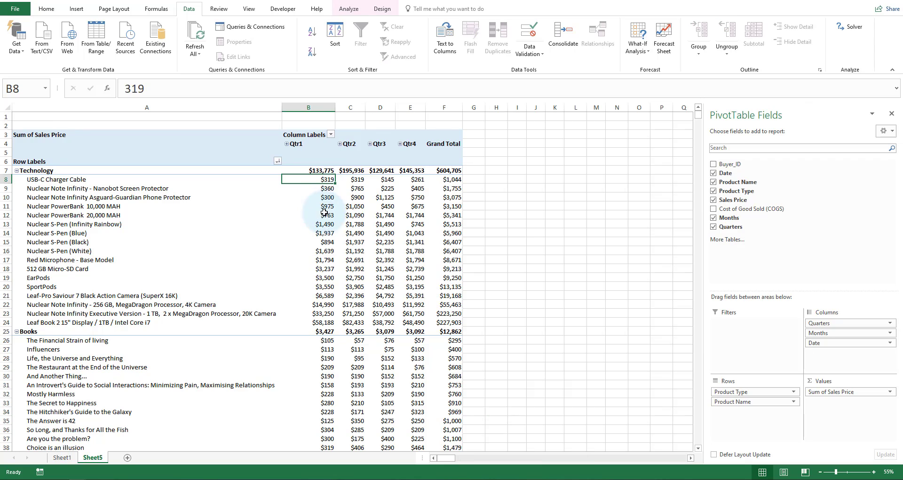
Step: Examine the Qtr1 to Qtr4 sales sums for the USB-C Charger Cable in the Technology category
left_click(320, 171)
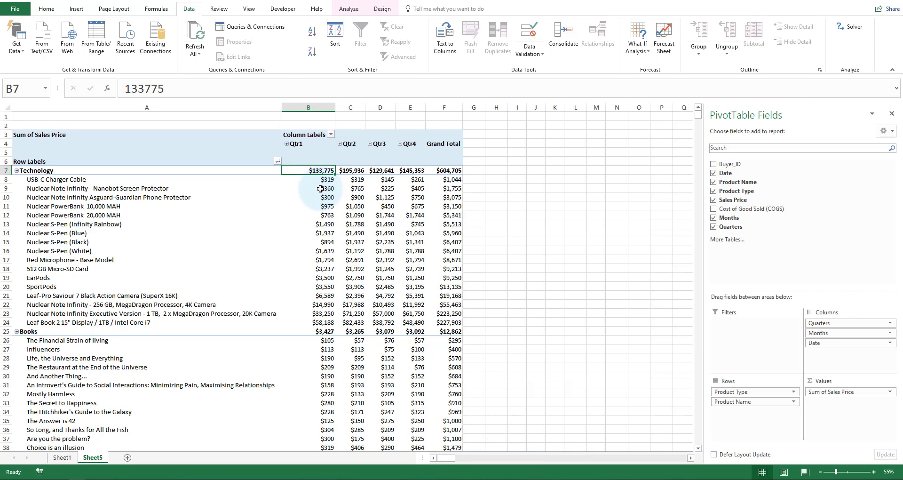
left_click(323, 178)
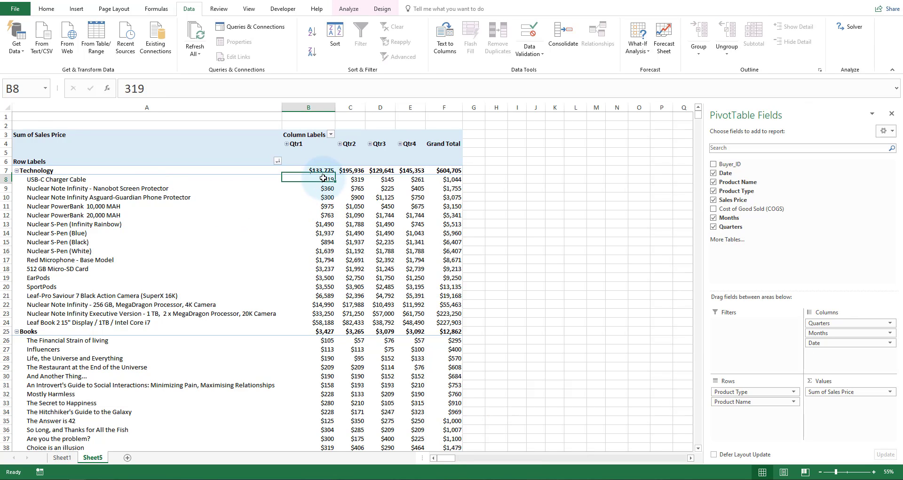
left_click(353, 180)
left_click(384, 179)
left_click(408, 179)
left_click(320, 180)
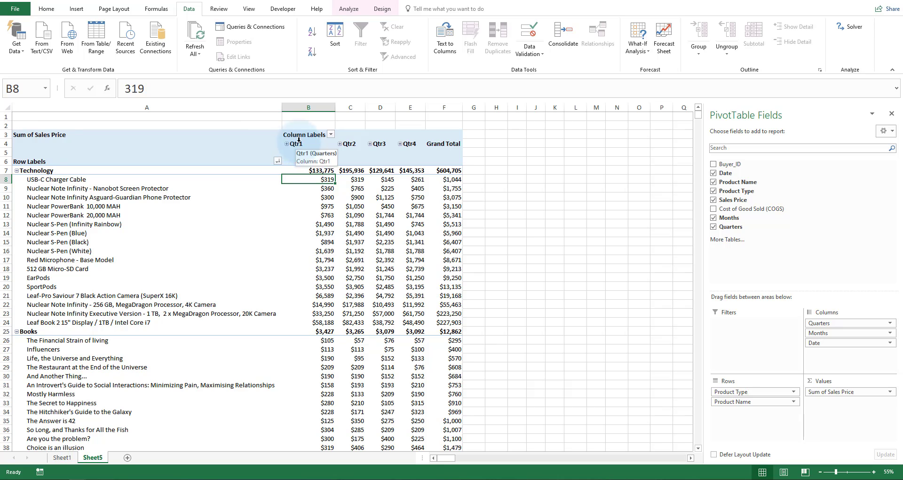
Step: Expand Qtr1 and collapse Jan, Feb and Mar so the quarter shows only its monthly sums
left_click(286, 143)
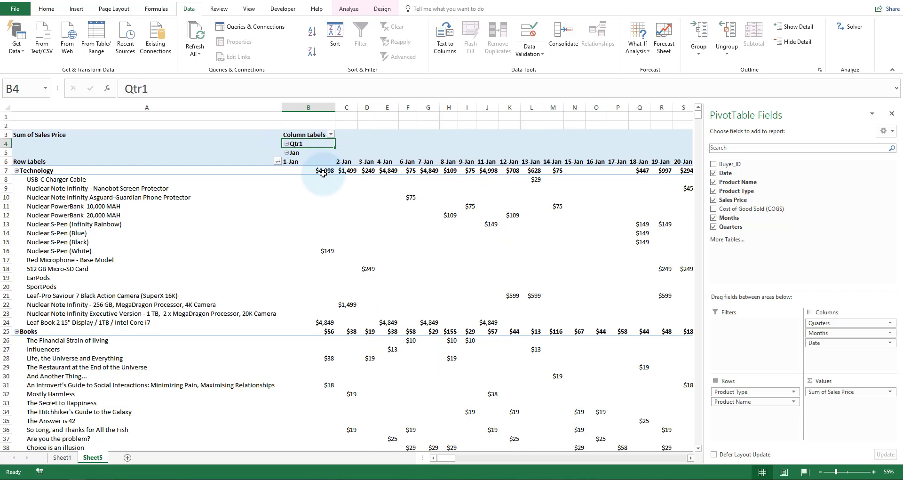
left_click(287, 153)
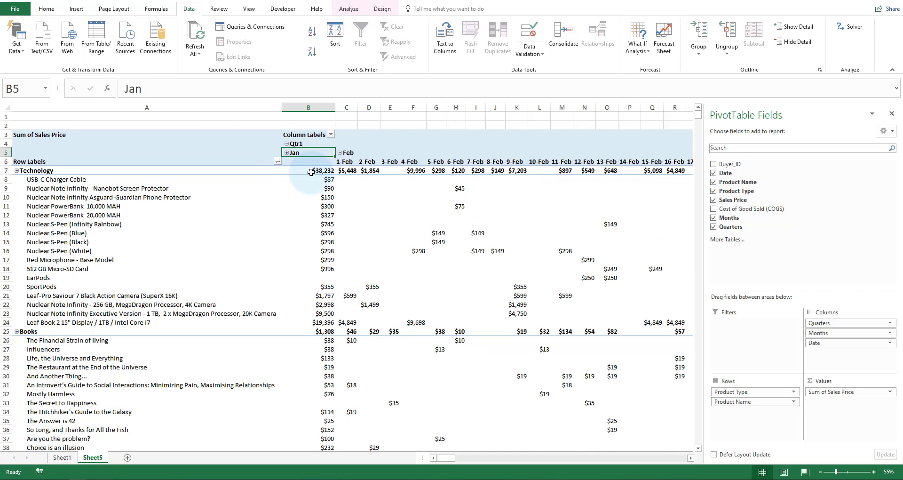
left_click(339, 153)
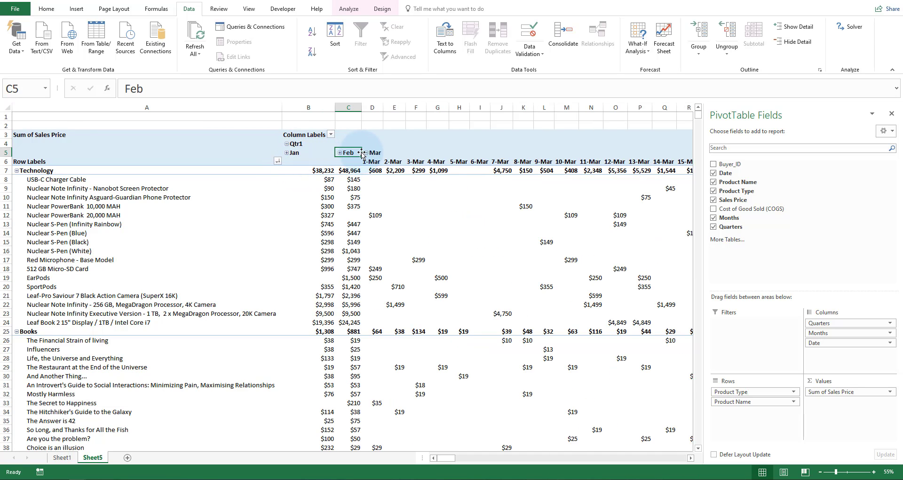
left_click(366, 153)
left_click(316, 171)
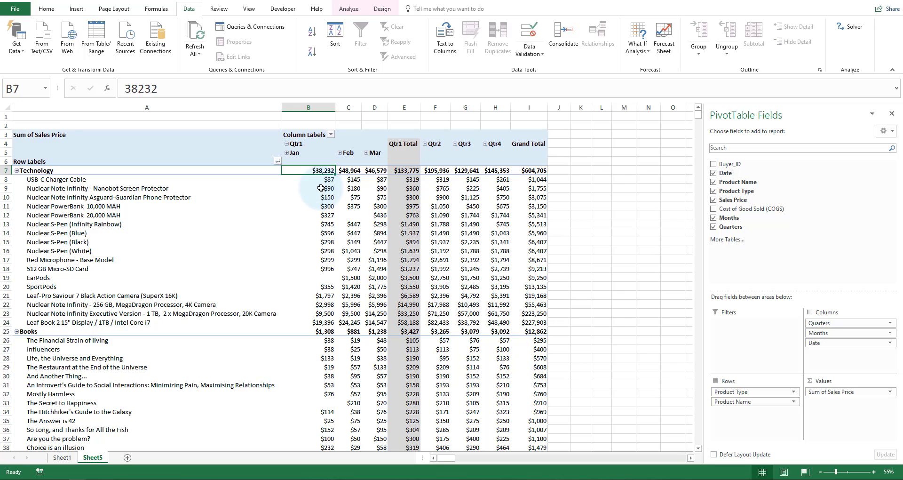
left_click(313, 179)
left_click(312, 172)
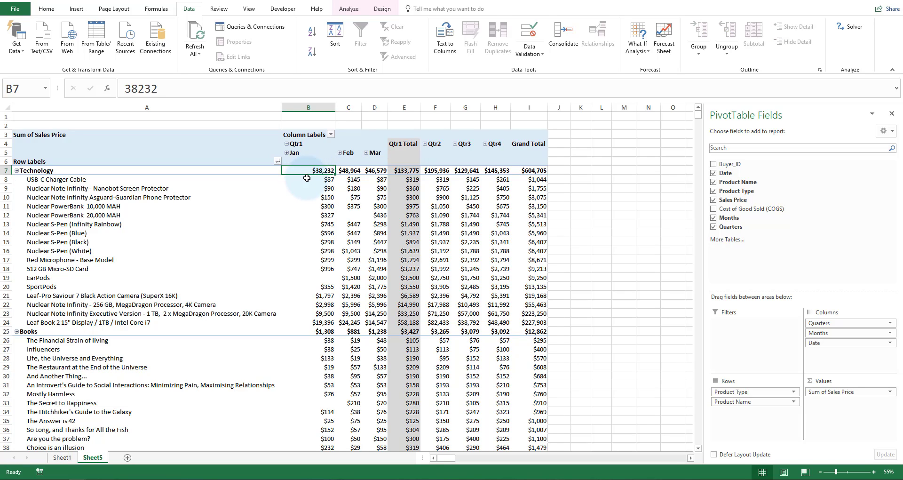
mouse_move(308, 178)
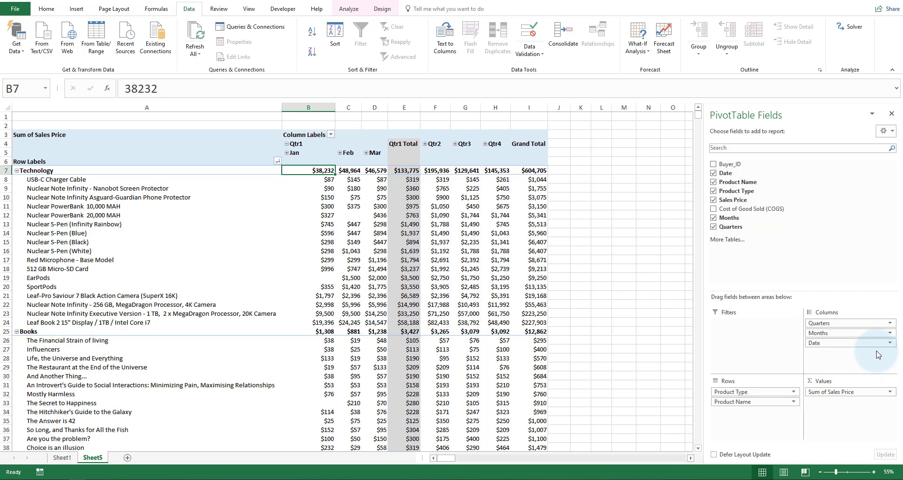
Step: Remove the Quarters, Months and Date fields from the PivotTable columns
left_click(891, 345)
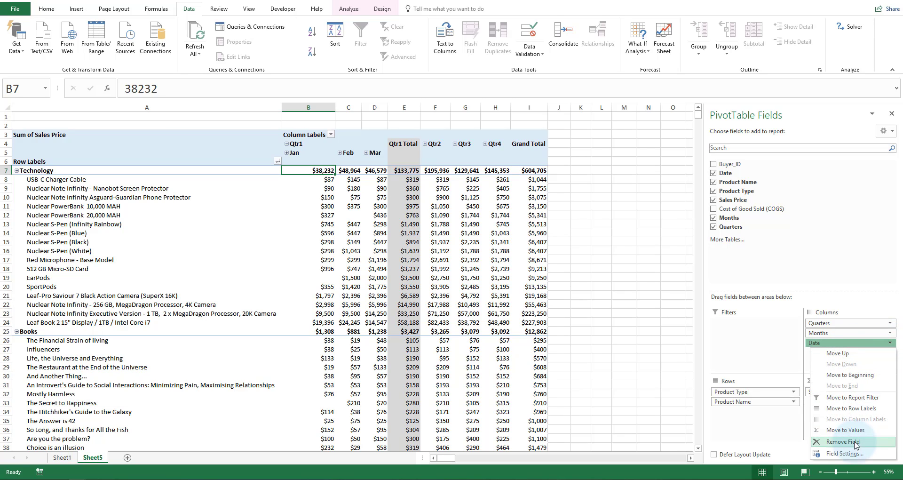
left_click(842, 424)
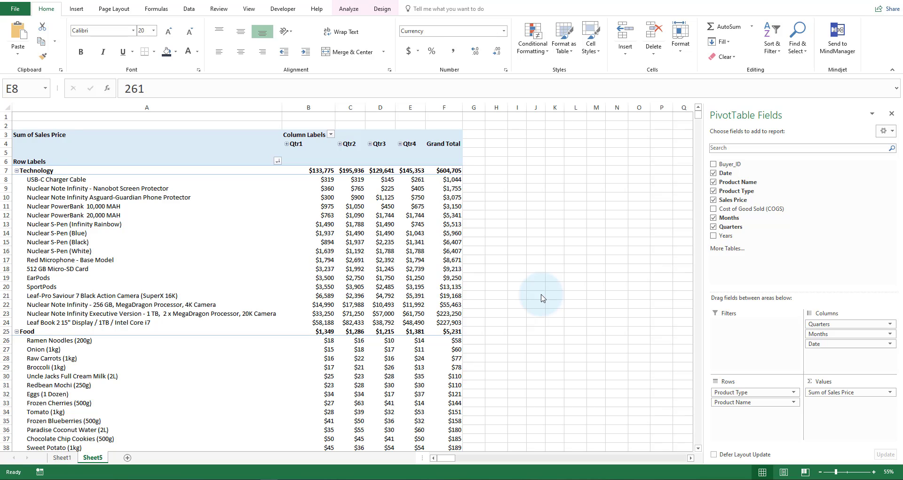
left_click(889, 324)
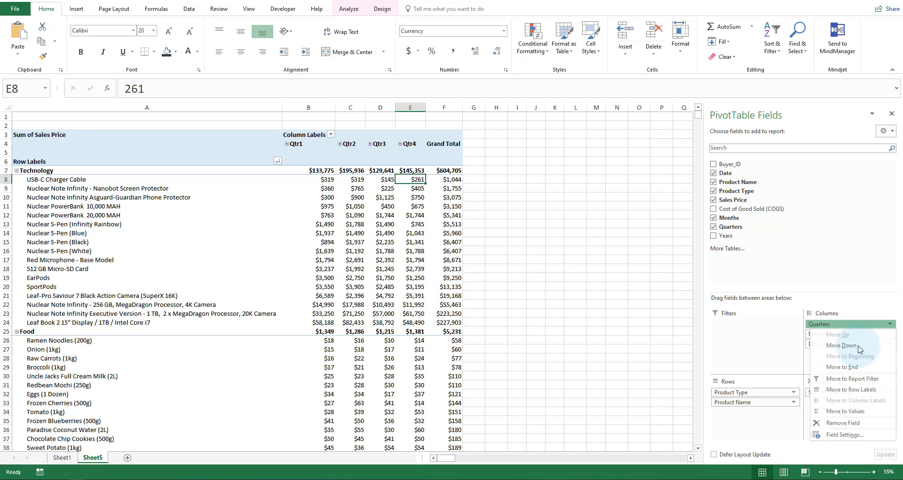
left_click(842, 423)
left_click(889, 324)
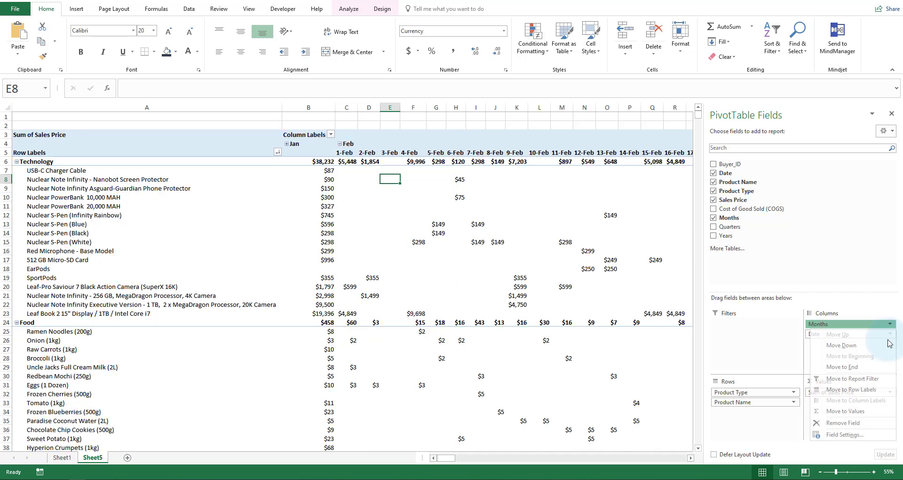
left_click(866, 422)
left_click(889, 325)
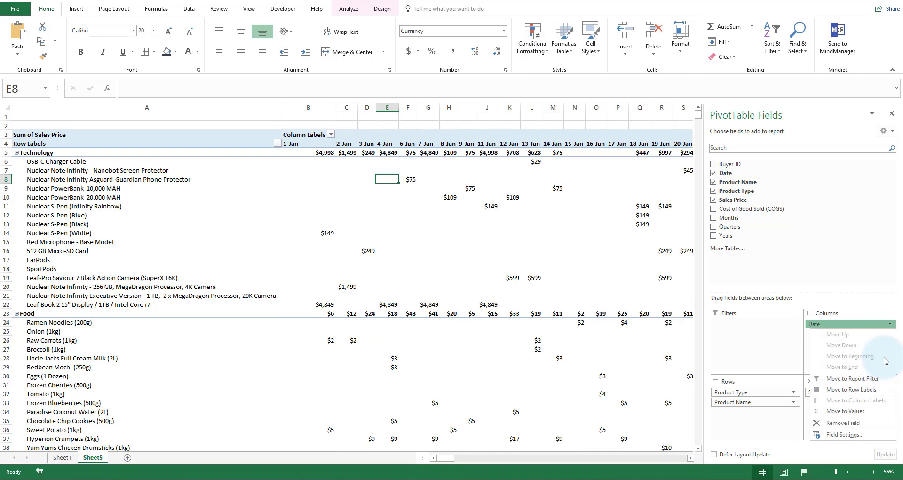
left_click(863, 422)
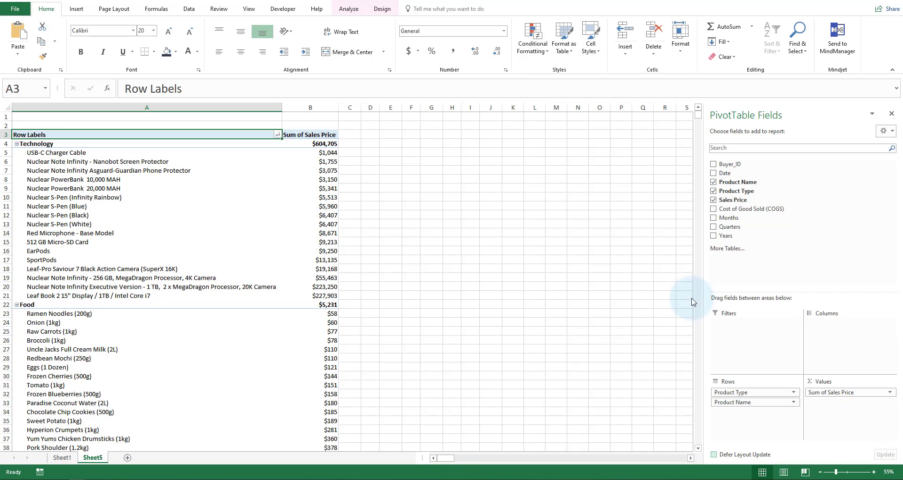
Step: Start a new calculated field for the PivotTable and name it Gross Profit
left_click(317, 153)
mouse_move(321, 167)
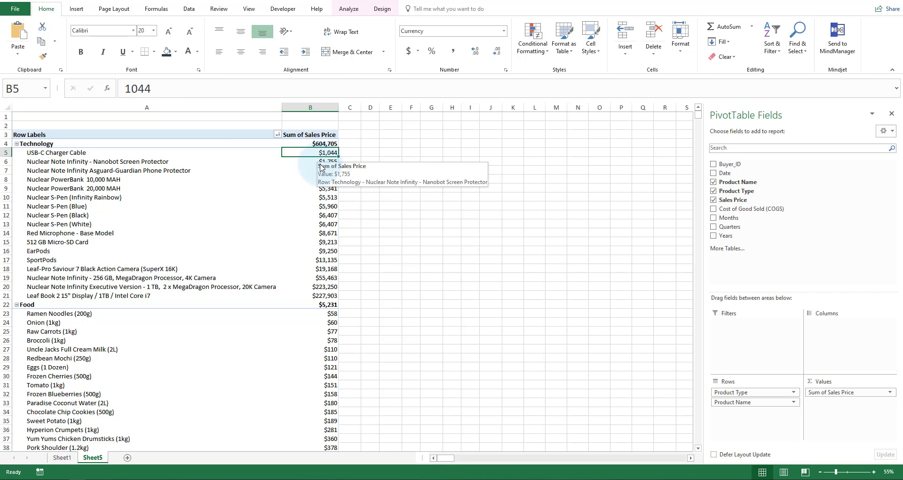
left_click(349, 9)
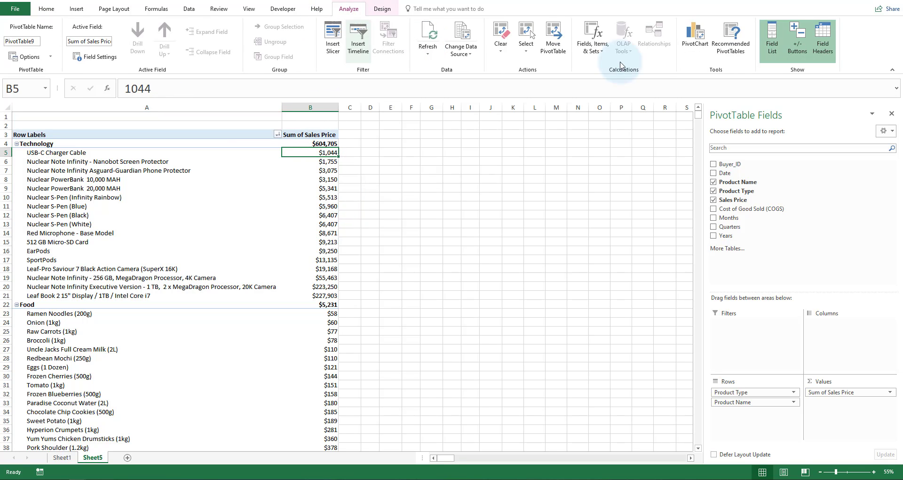
left_click(600, 54)
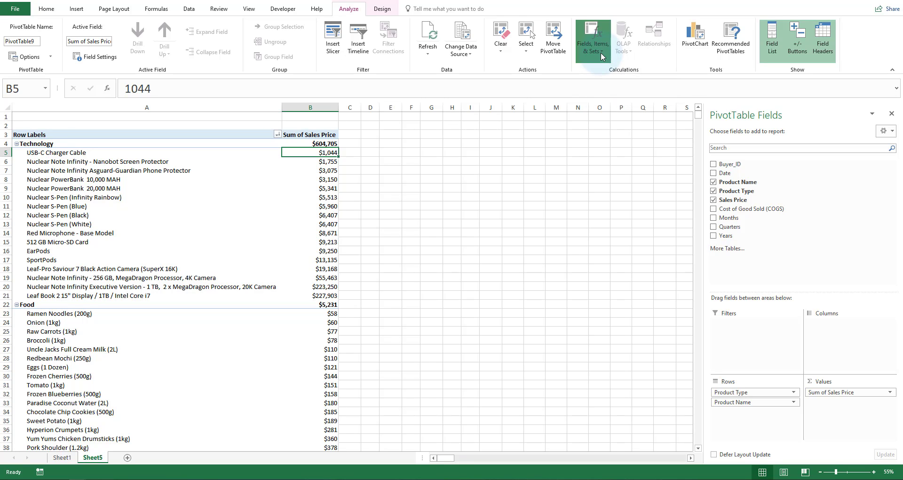
left_click(659, 71)
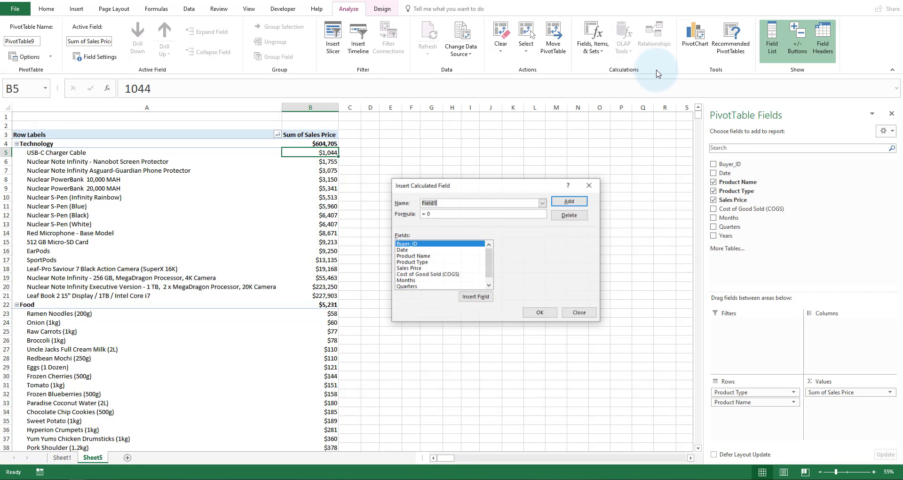
left_click_drag(499, 183, 468, 184)
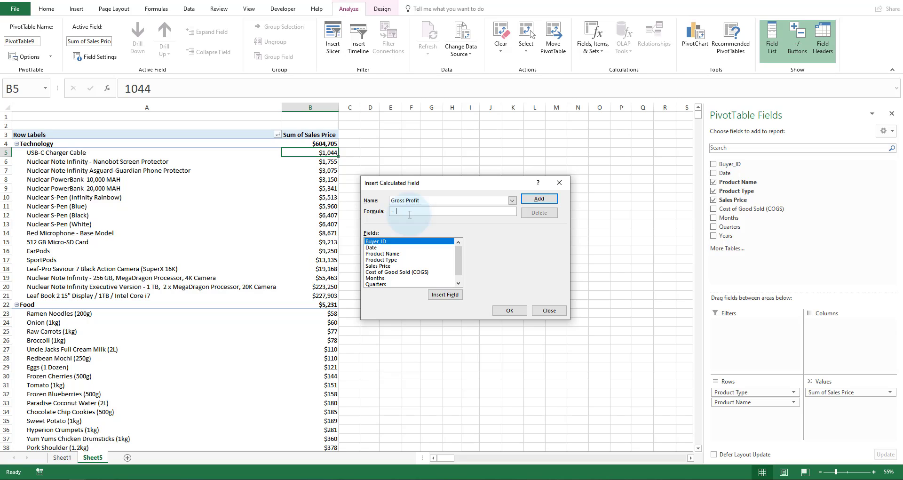
Step: Set the Gross Profit formula to 'Sales Price' - 'Cost of Good Sold (COGS)' and insert the field into the PivotTable
left_click(390, 266)
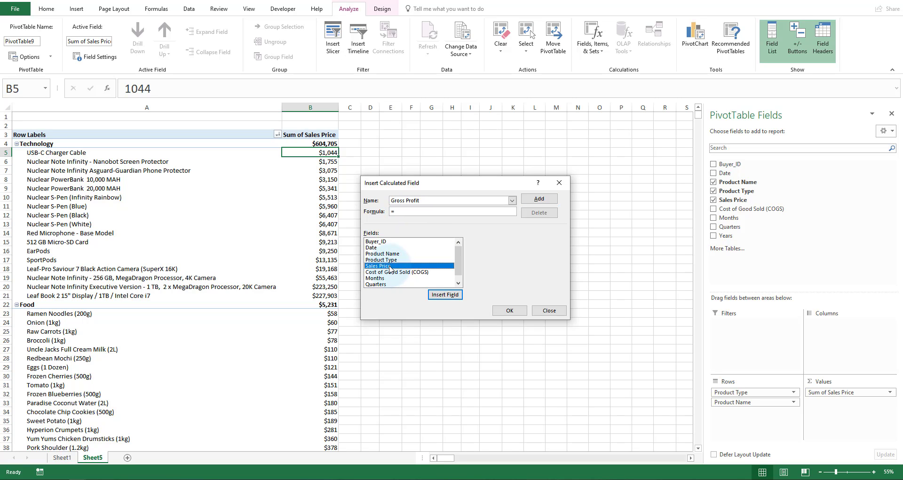
left_click(445, 295)
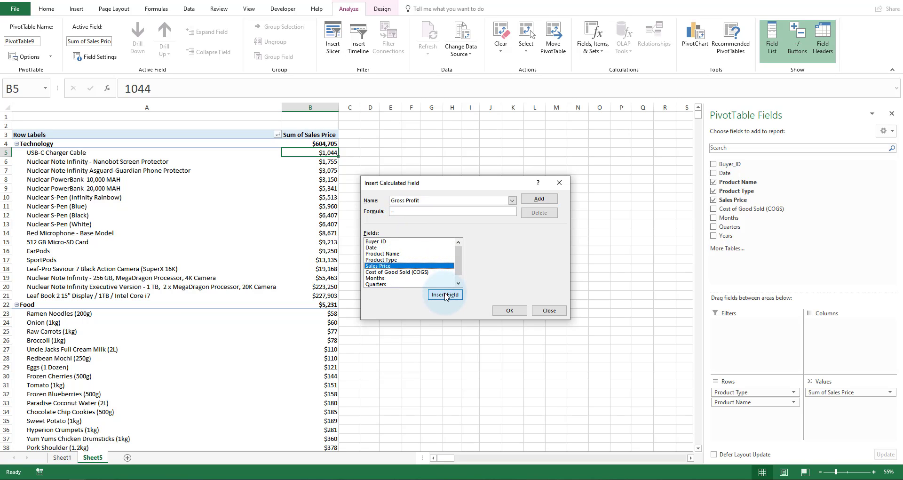
left_click(424, 268)
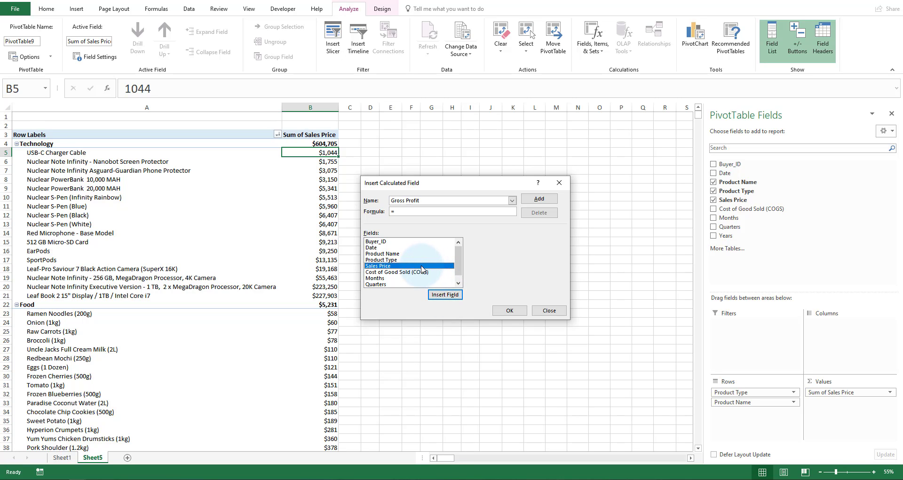
double_click(421, 267)
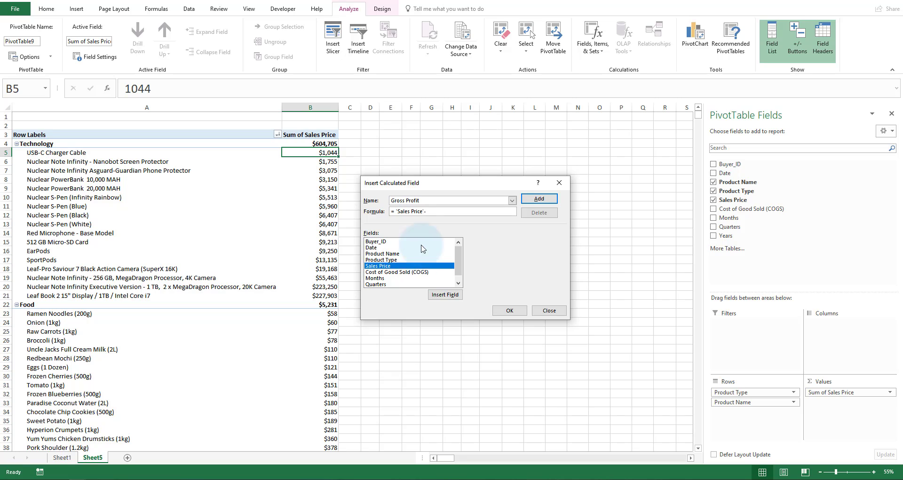
left_click(414, 272)
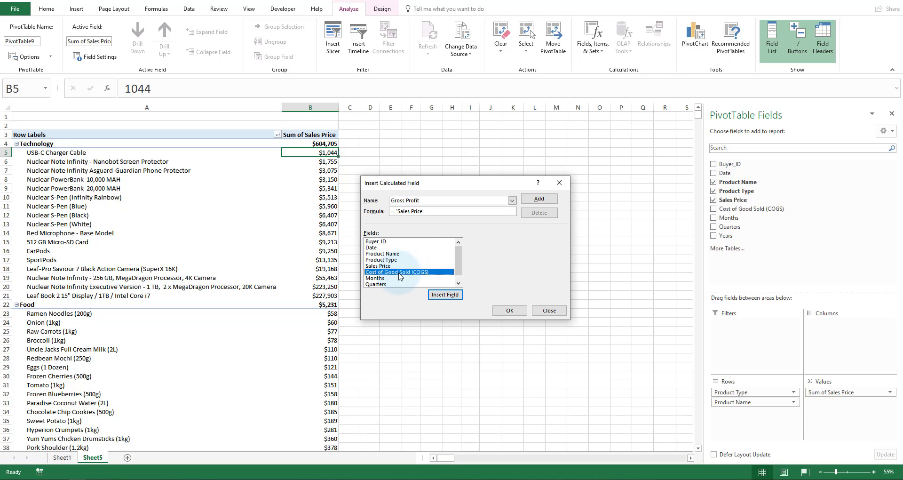
double_click(437, 276)
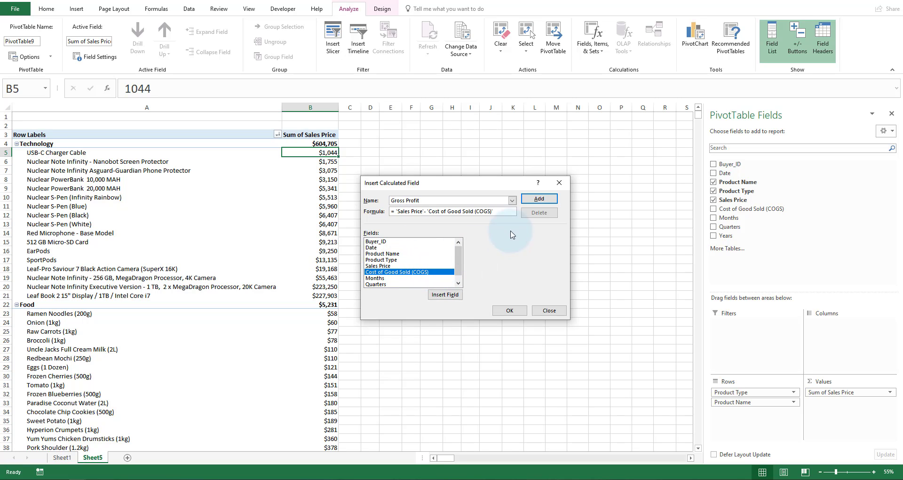
left_click(509, 311)
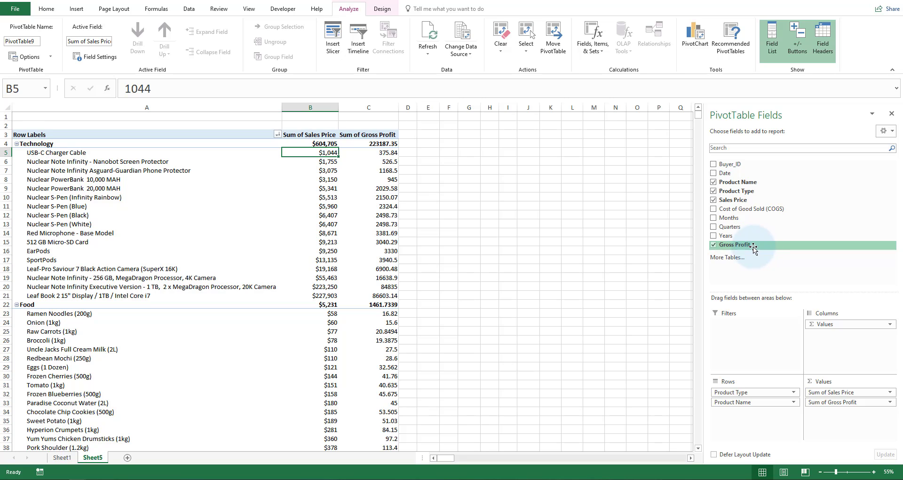
Step: Examine the Sum of Gross Profit value for the USB-C Charger Cable row
left_click(369, 154)
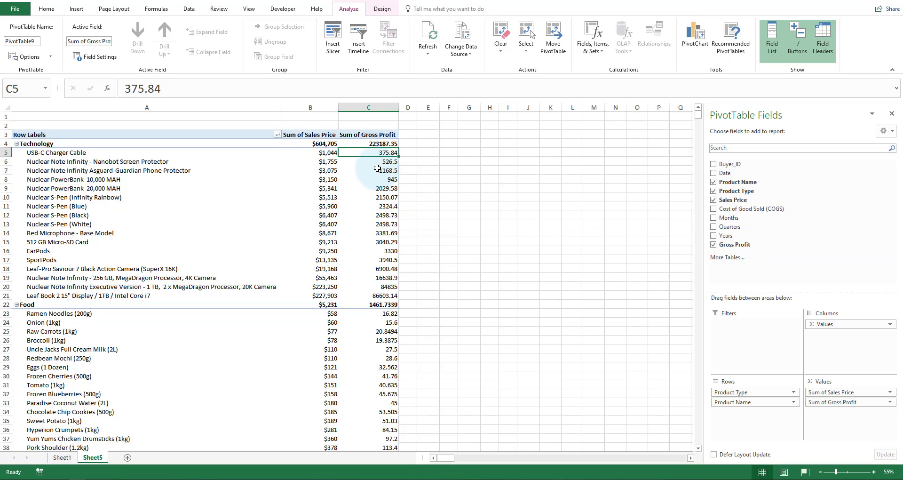
left_click(138, 153)
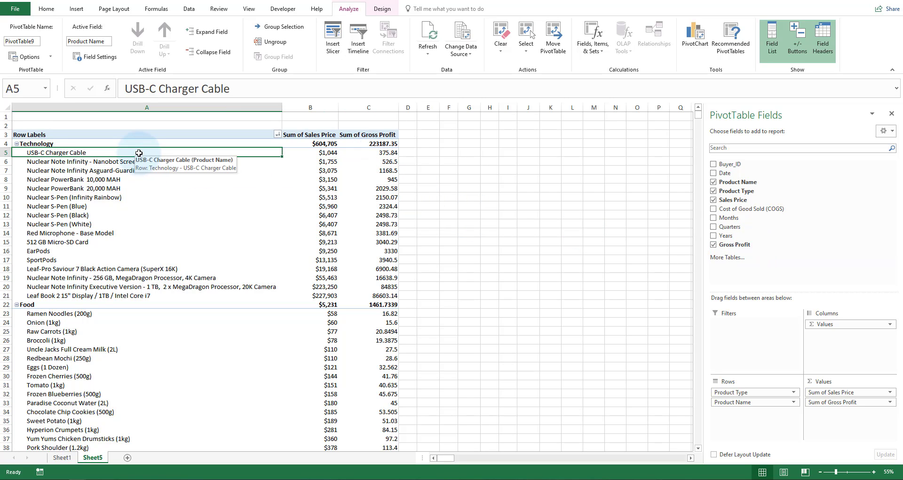
left_click(374, 153)
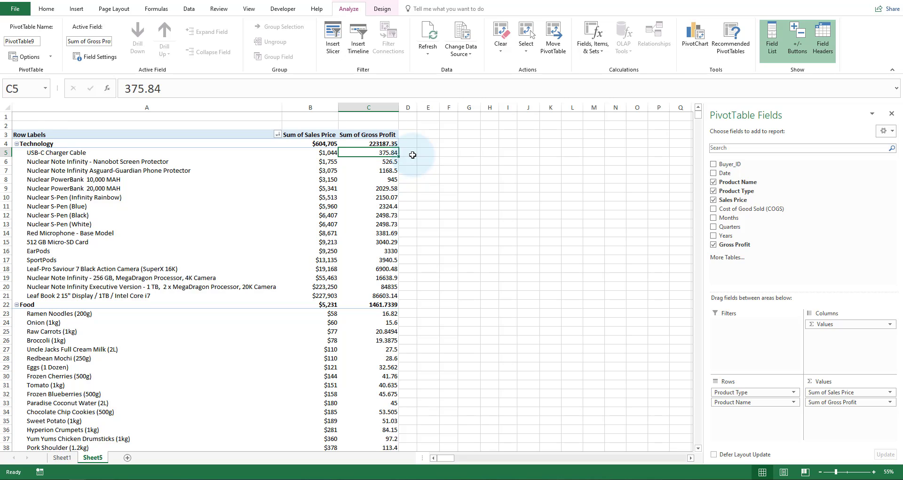
Step: Delete the Gross Profit calculated field from the PivotTable
left_click(603, 57)
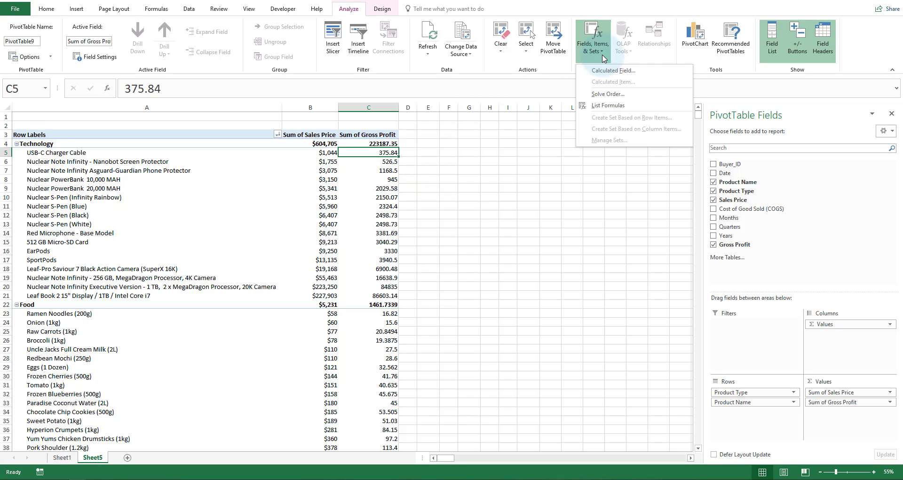
left_click(643, 75)
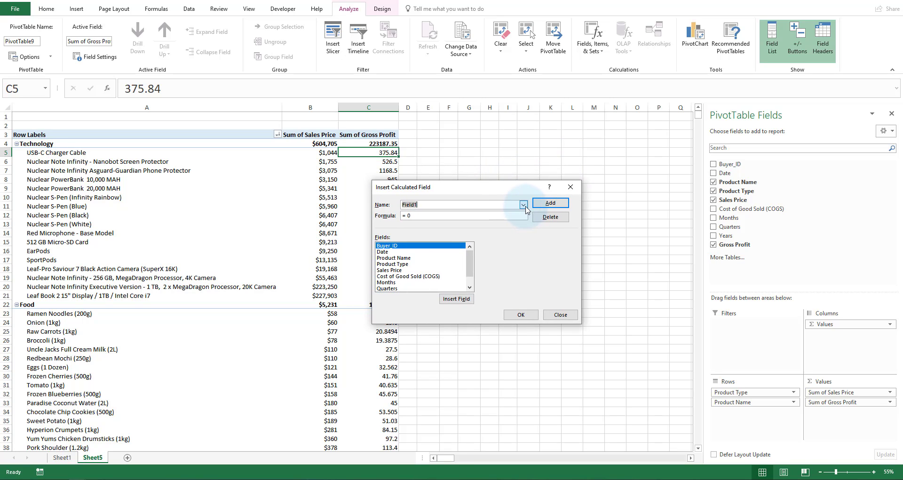
left_click(523, 205)
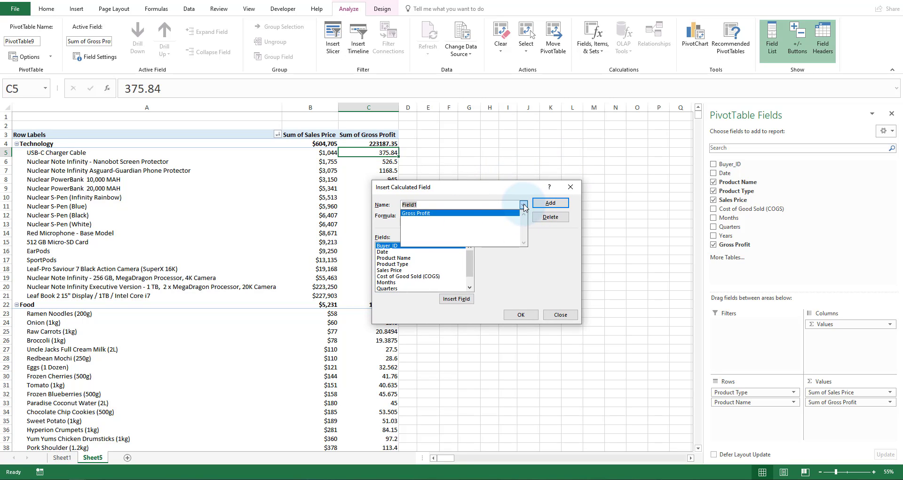
left_click(448, 213)
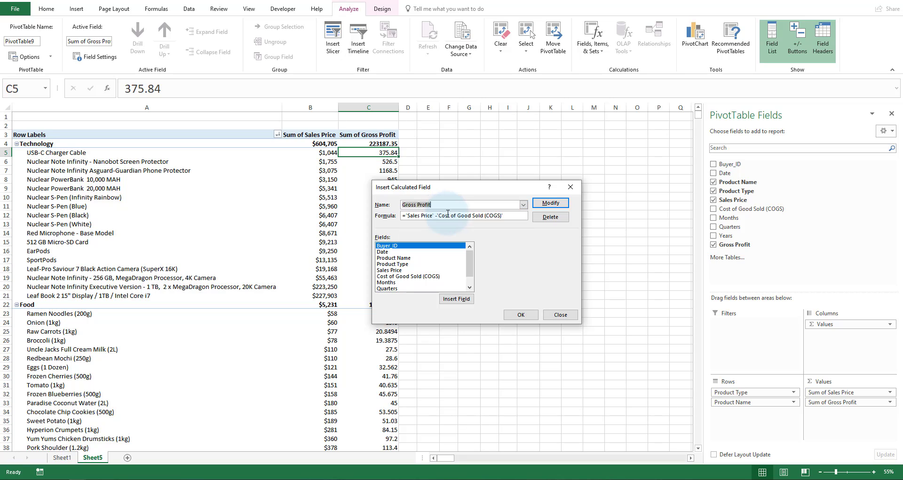
left_click(559, 205)
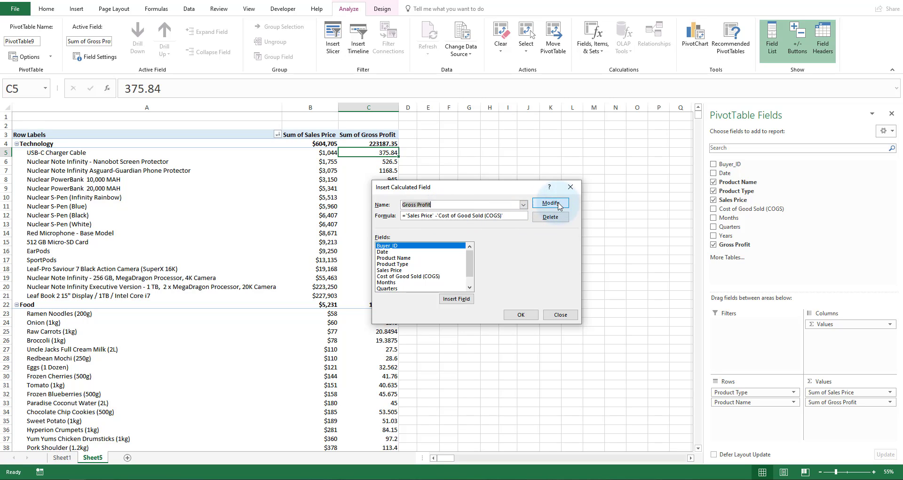
left_click(559, 218)
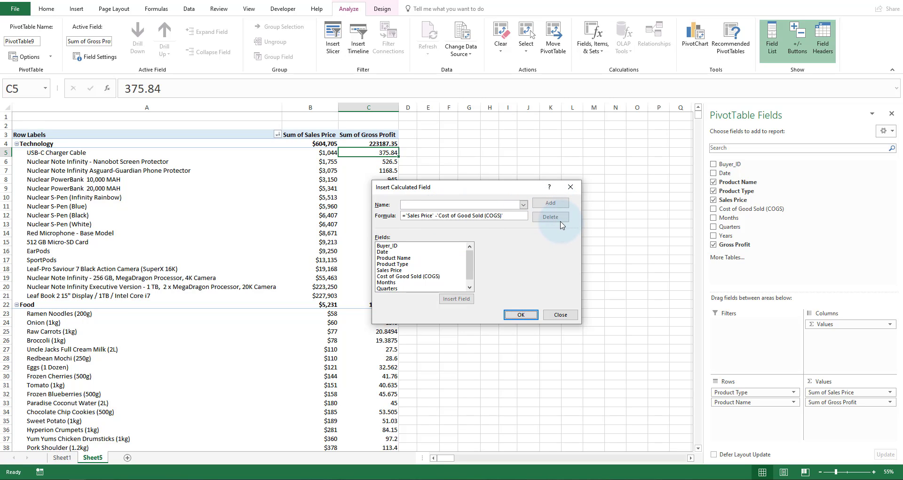
left_click(561, 315)
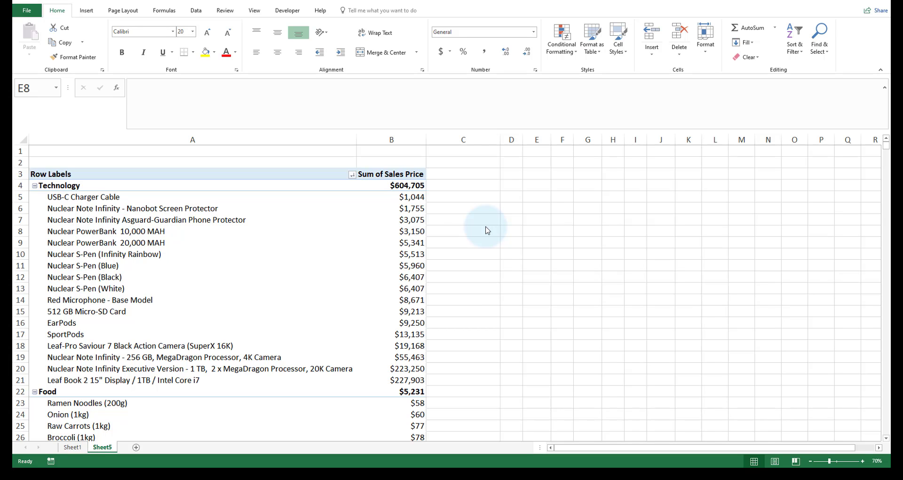
Step: Look through the Technology, Food and Books groups in the PivotTable's row labels
left_click(282, 243)
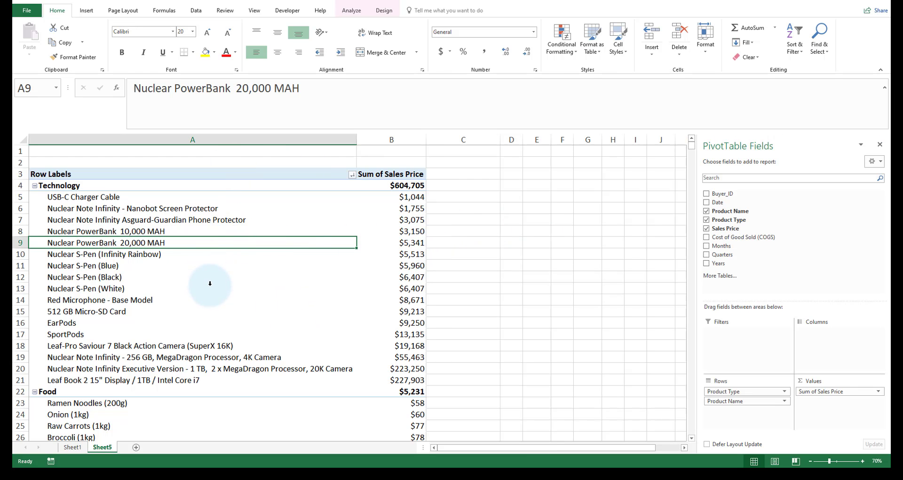
scroll(210, 289, "down", 3)
scroll(228, 317, "down", 2)
scroll(204, 335, "down", 1)
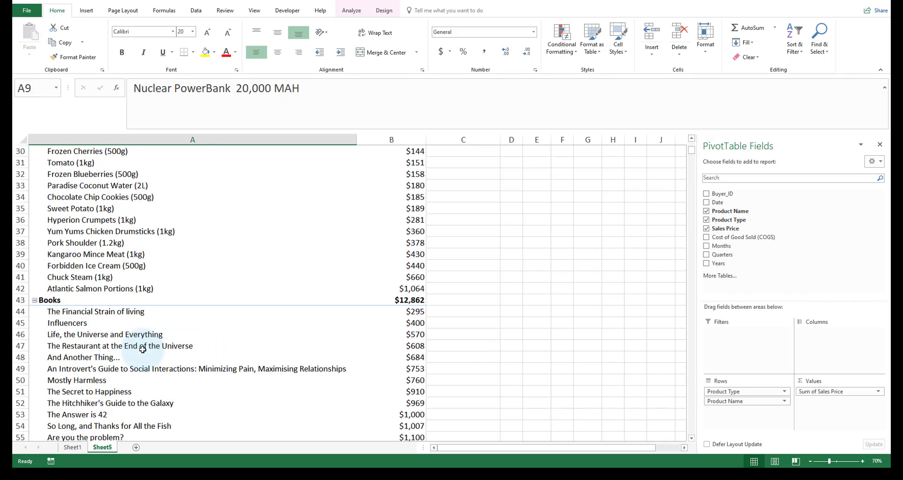
left_click_drag(51, 288, 139, 285)
scroll(70, 291, "up", 7)
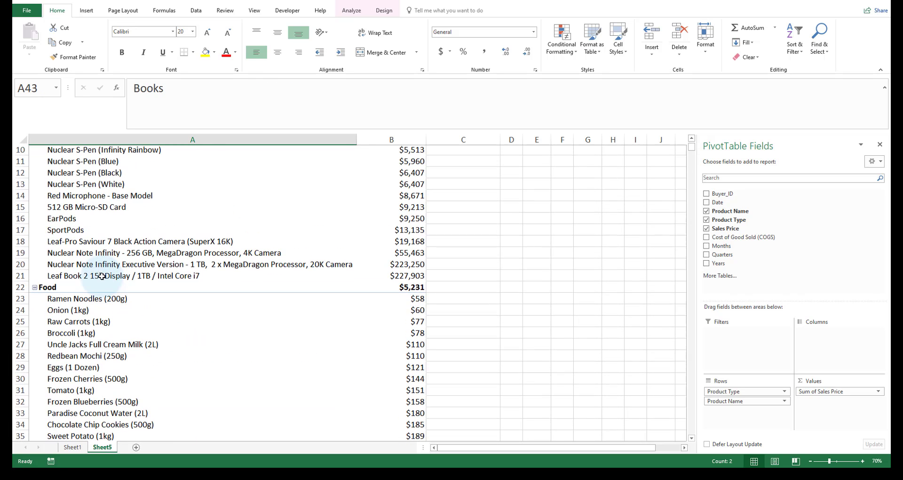
left_click(43, 296)
scroll(43, 297, "up", 3)
left_click(49, 182)
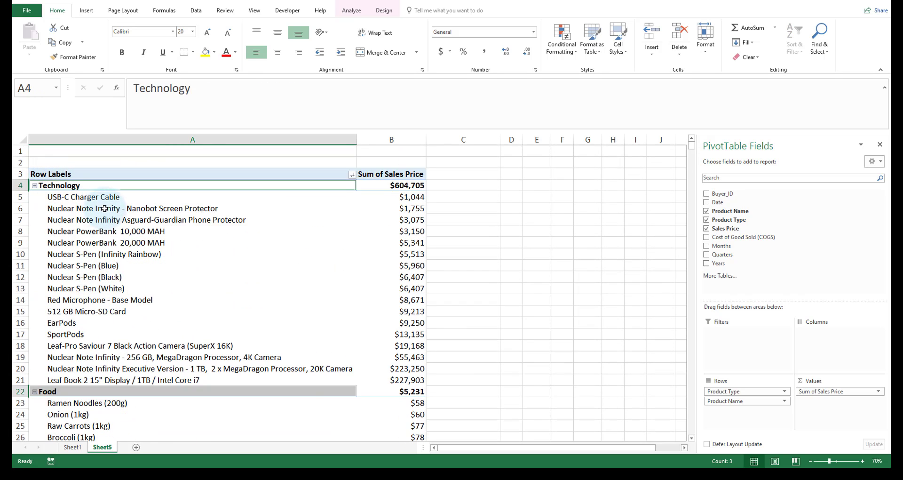
Step: Insert a Product Type slicer for the PivotTable and place it beside the table around columns D to F
left_click(214, 211)
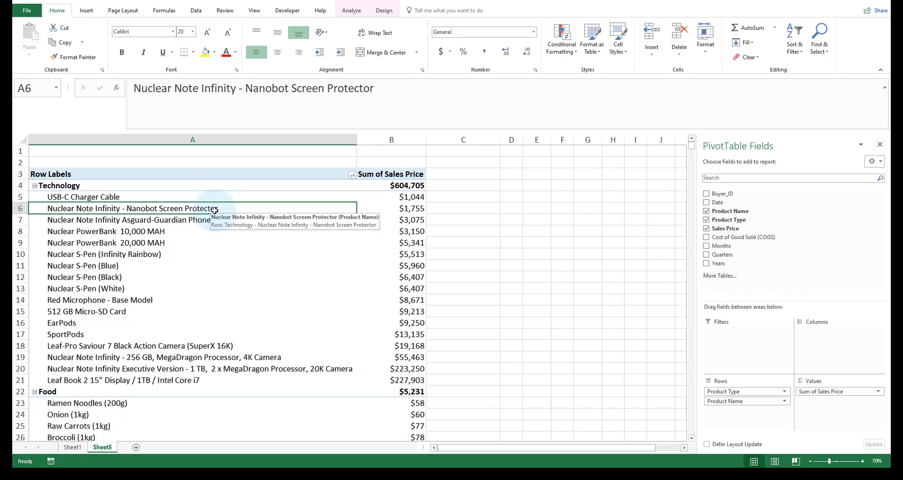
left_click(452, 228)
left_click(201, 209)
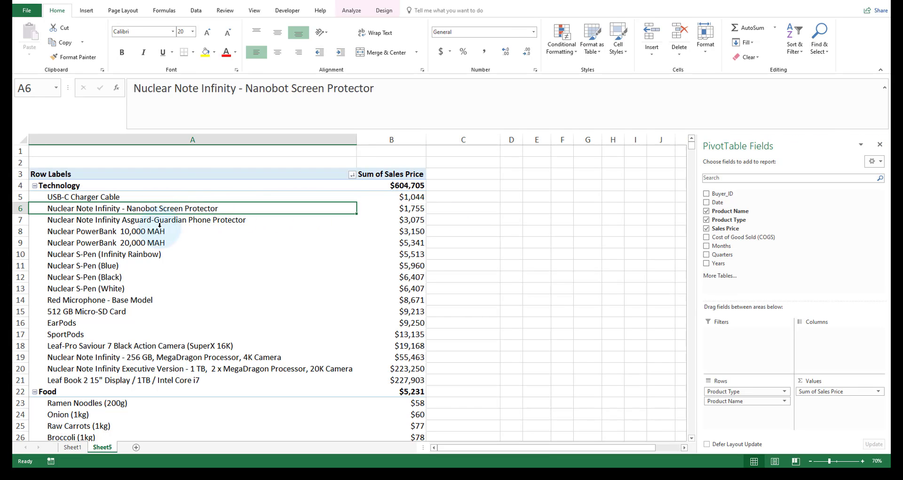
left_click(91, 15)
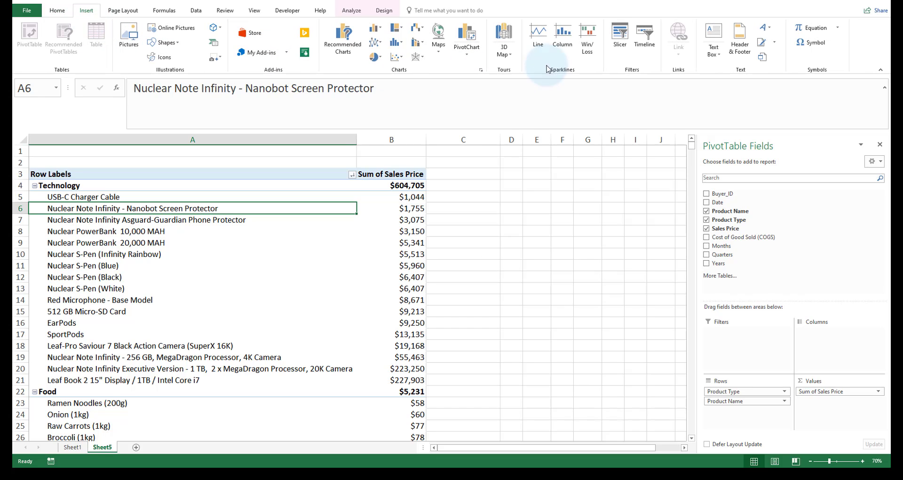
left_click(620, 43)
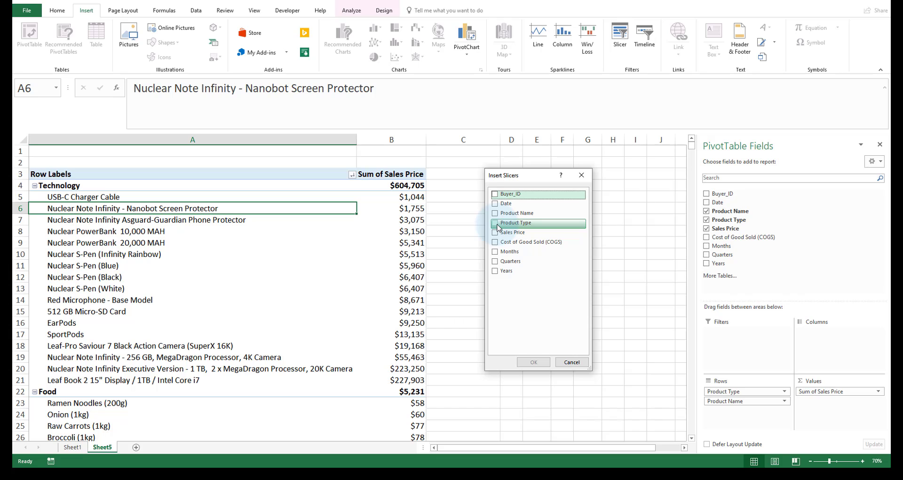
left_click(533, 361)
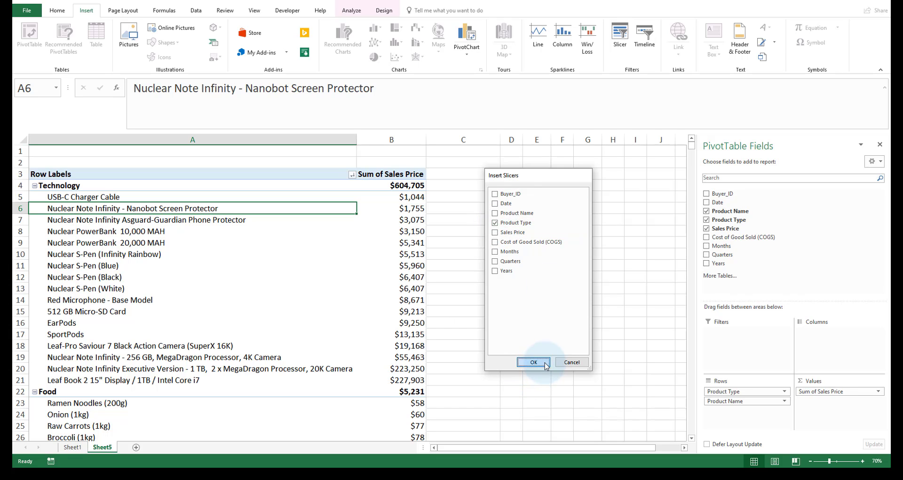
left_click_drag(365, 261, 504, 178)
left_click(536, 244)
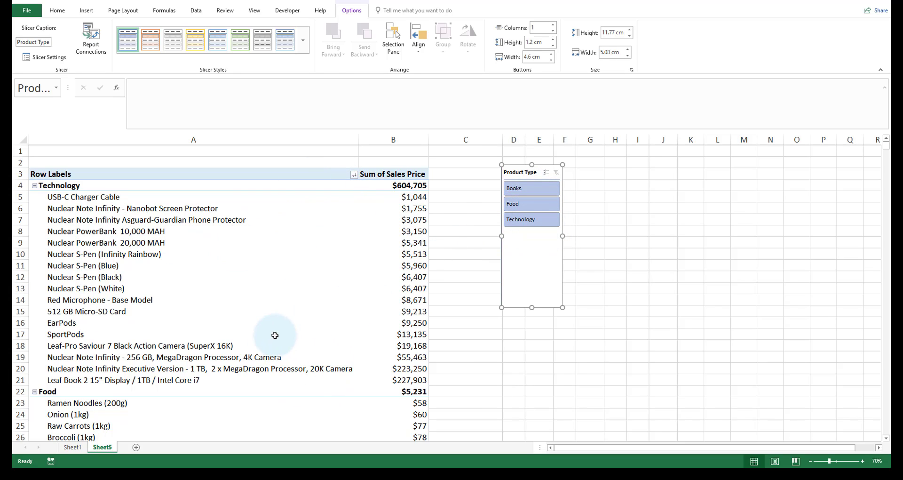
Step: Filter the PivotTable to Books with the Product Type slicer and add Food to the selection
left_click(542, 191)
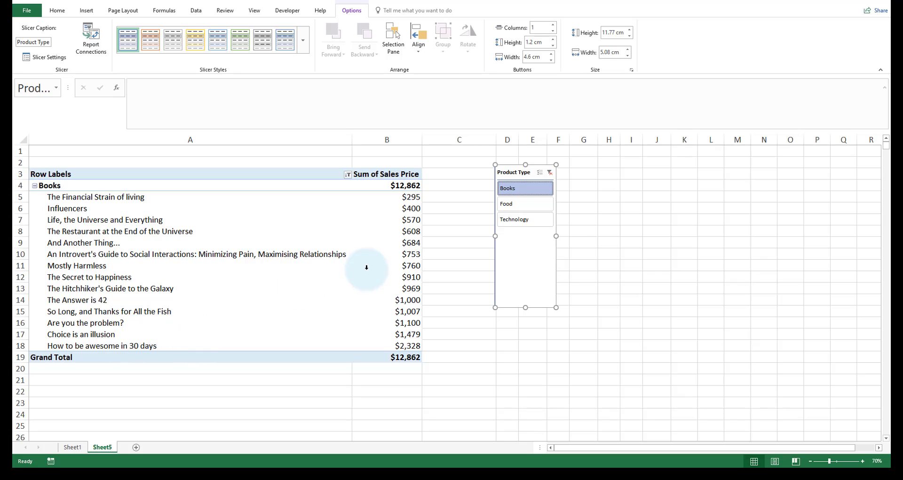
left_click(541, 209, "ctrl")
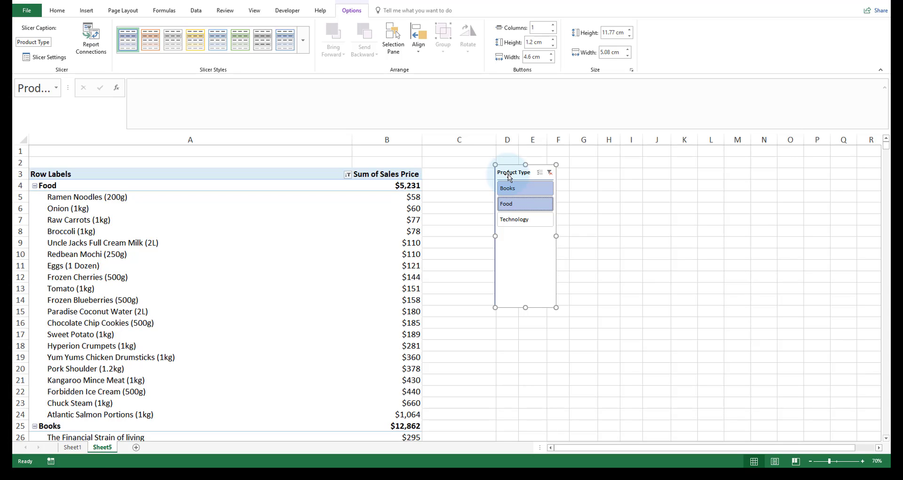
left_click(479, 198)
Step: Insert a Product Name slicer, place it beside the Product Type slicer and widen it to about 12.58 cm
left_click(144, 207)
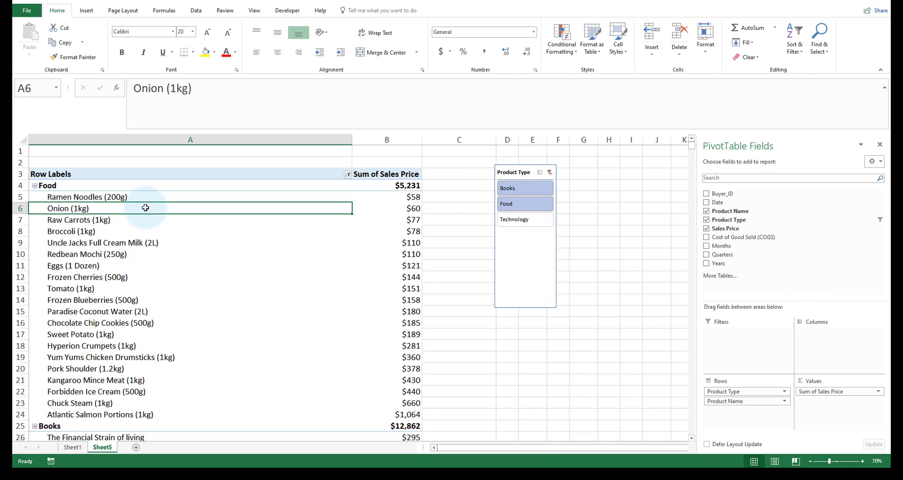
left_click(87, 11)
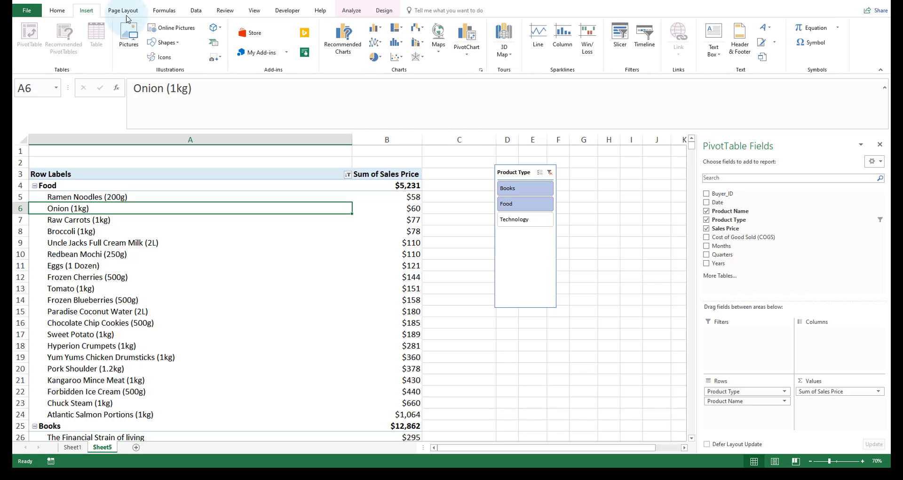
left_click(621, 47)
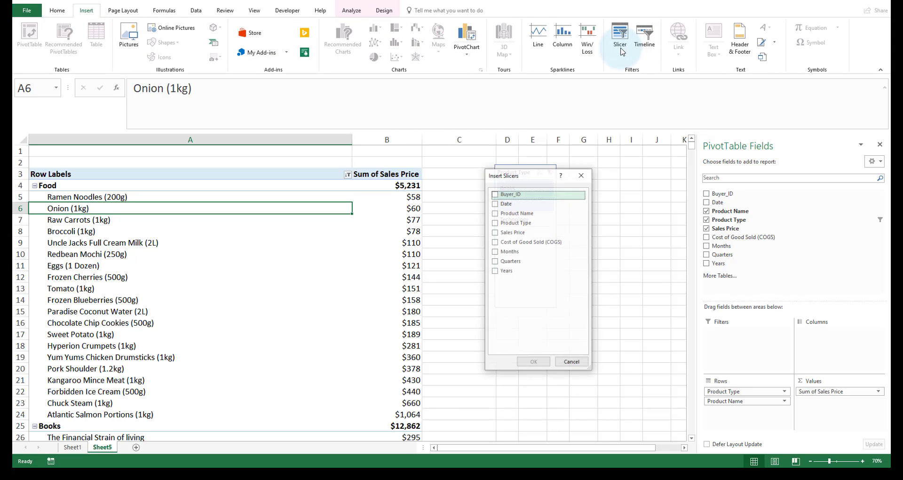
left_click(494, 213)
left_click(494, 223)
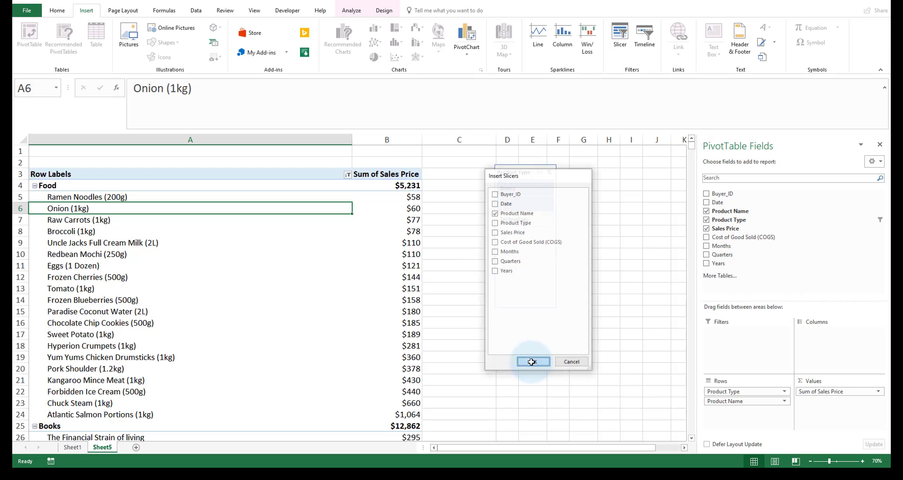
left_click(534, 361)
left_click_drag(372, 262, 577, 168)
left_click_drag(626, 234, 716, 236)
Step: Filter the PivotTable to Food only and browse the product list in the Product Name slicer
left_click(539, 207)
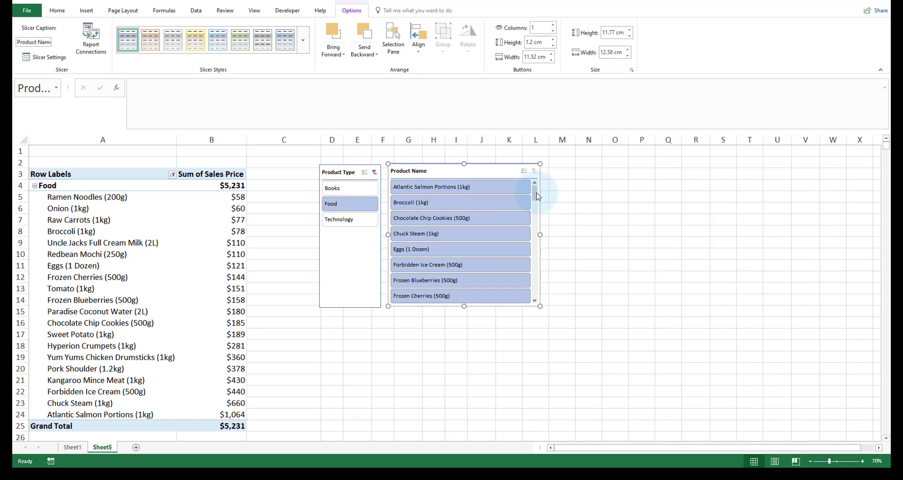
left_click_drag(538, 196, 535, 309)
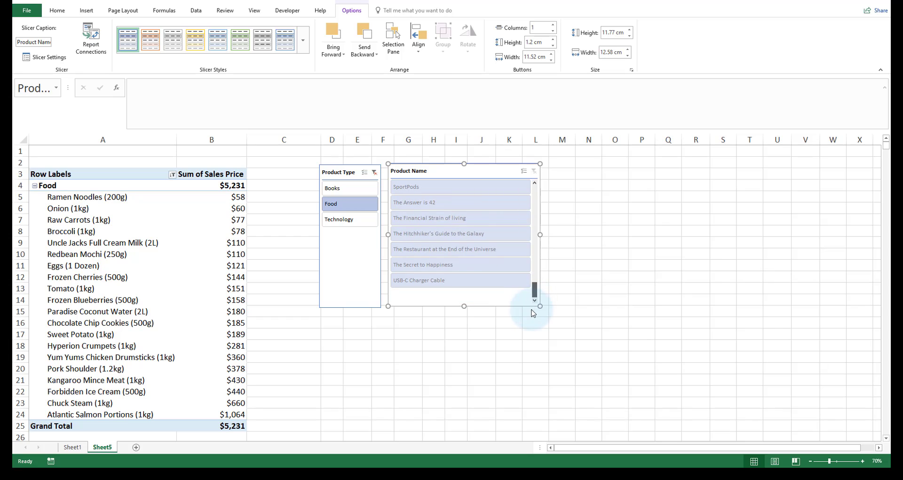
left_click_drag(529, 279, 531, 198)
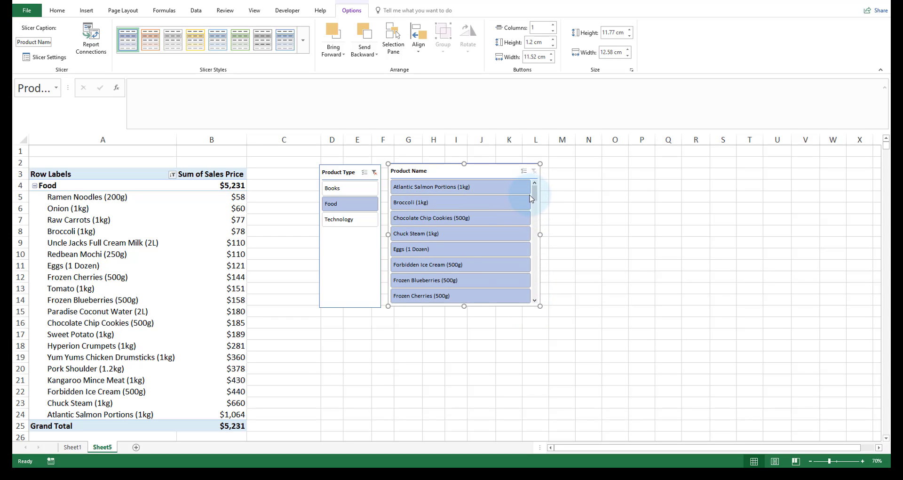
Step: Filter the PivotTable to Books and to the first four titles in the Product Name slicer, through Choice is an illusion
left_click(332, 188)
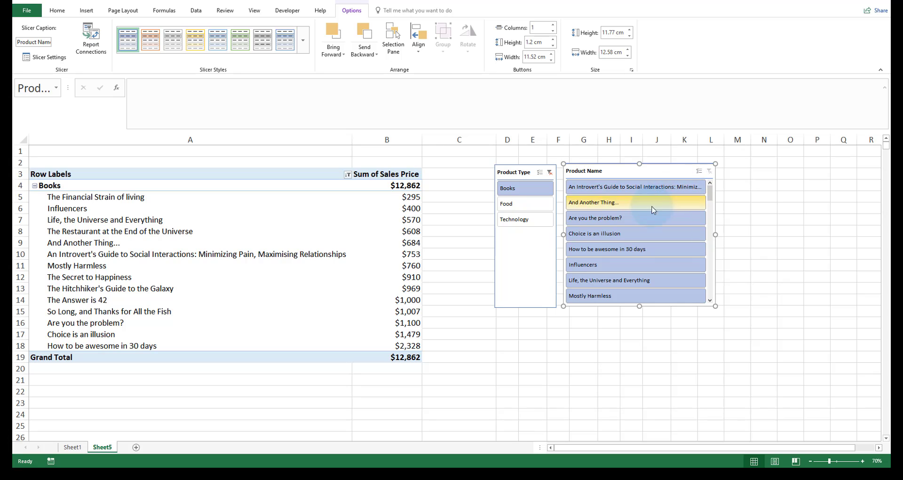
left_click(641, 187)
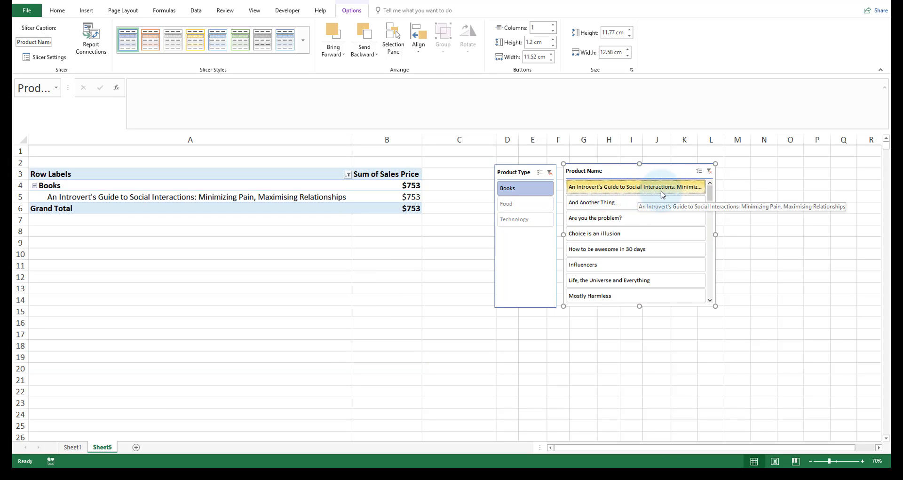
left_click(642, 203, "ctrl")
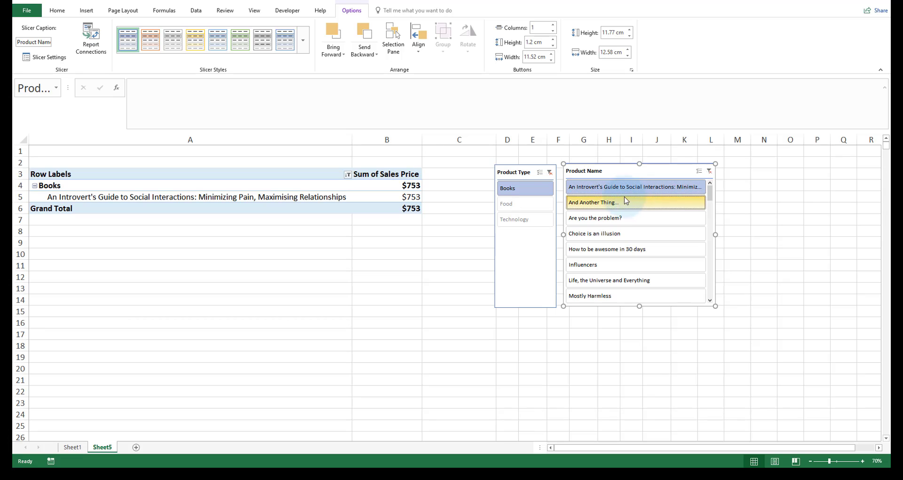
left_click(649, 219, "ctrl")
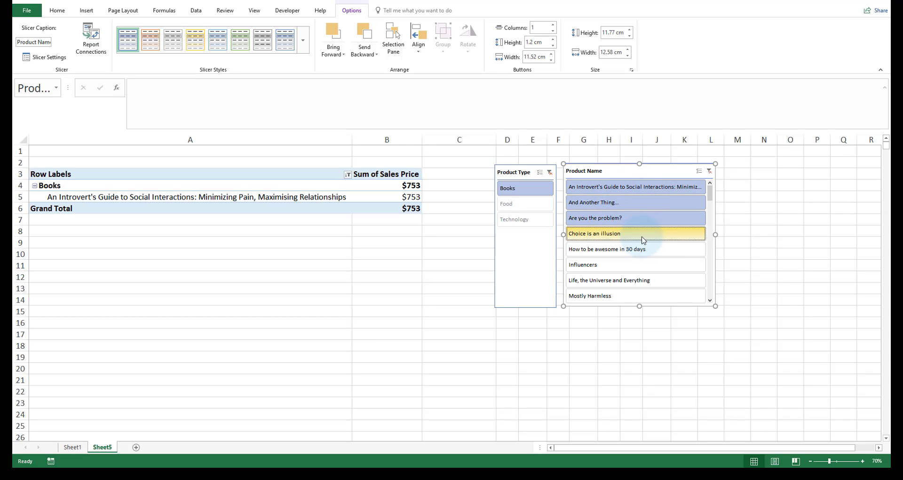
left_click(657, 236, "ctrl")
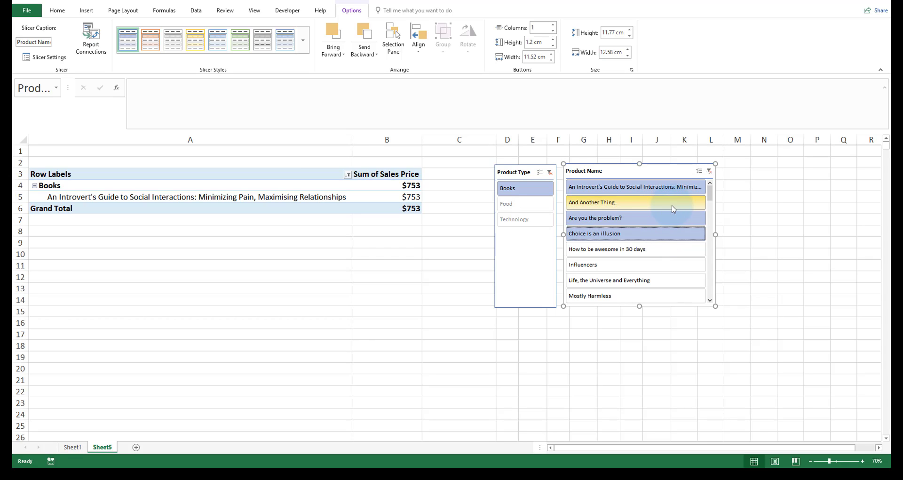
left_click_drag(679, 222, 653, 240)
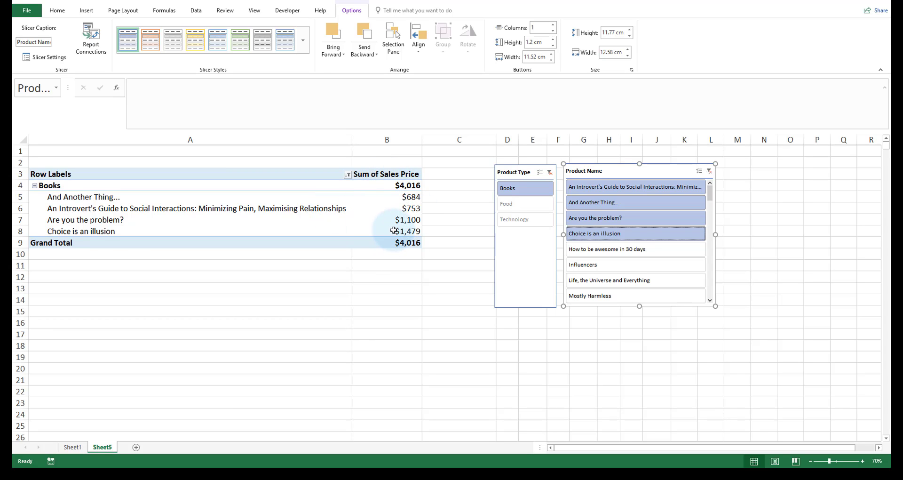
Step: Examine the four filtered book rows and their Sum of Sales Price values
left_click(275, 198)
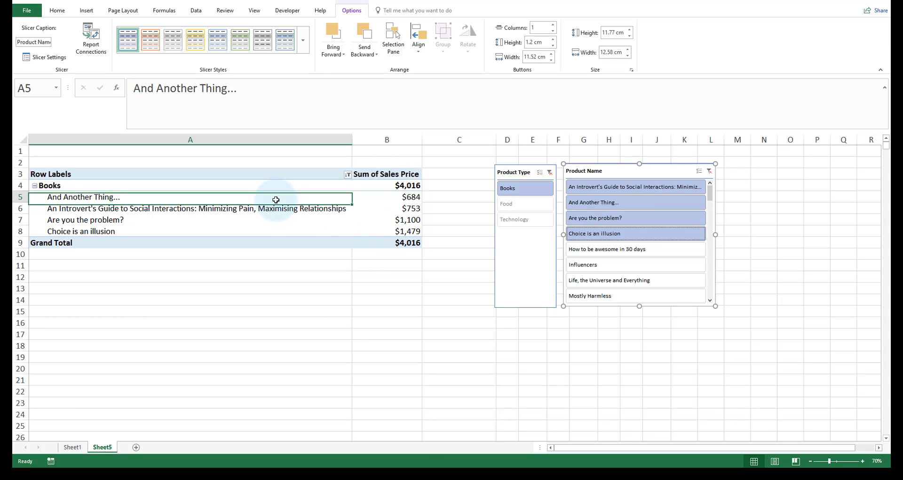
left_click_drag(183, 230, 186, 200)
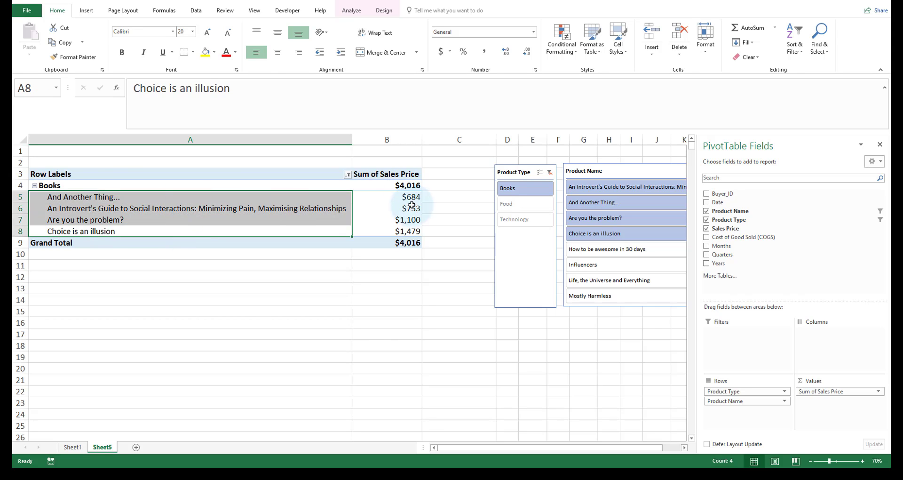
left_click(461, 193)
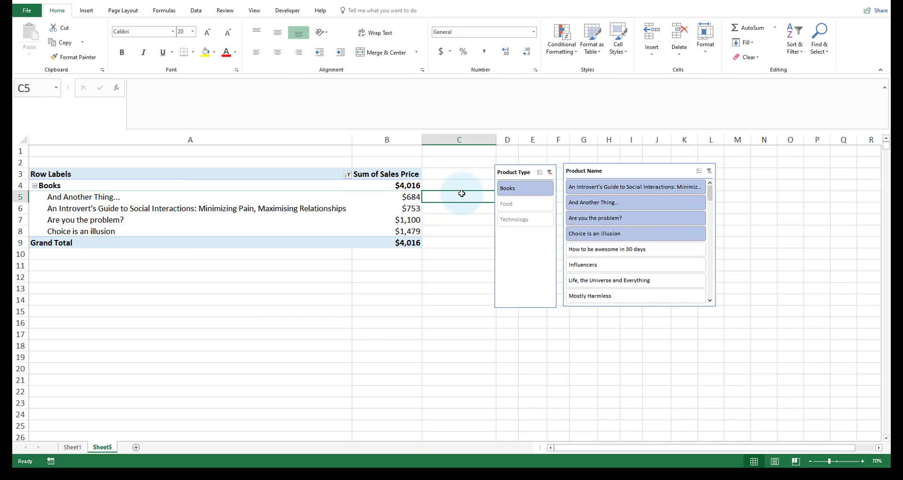